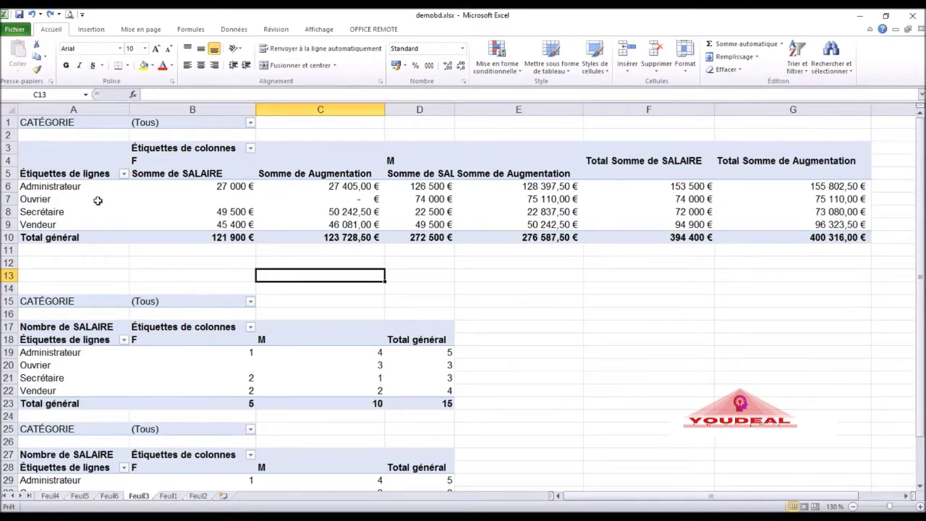
# - Group the Administrateur and Vendeur row labels in the first pivot table and dismiss any resulting alert
pyautogui.click(50, 187)
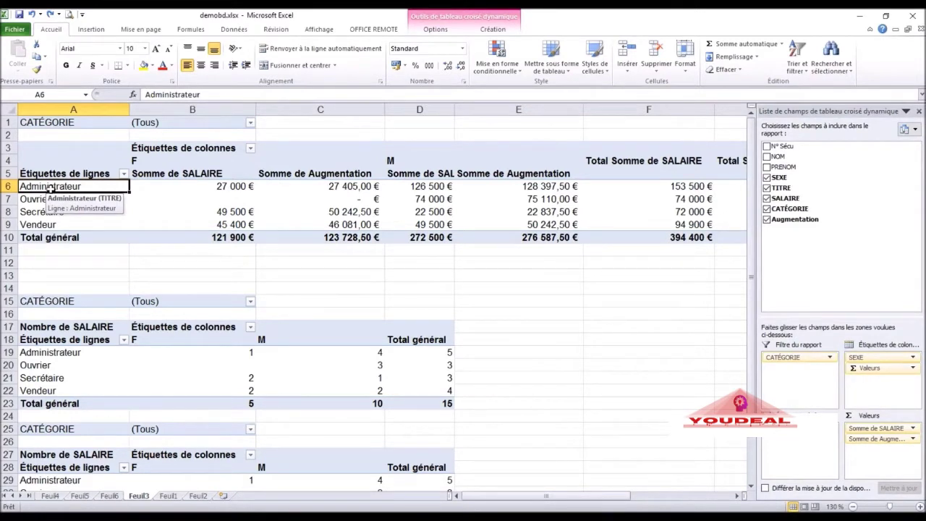
pyautogui.keyDown('ctrl'); pyautogui.click(49, 225); pyautogui.keyUp('ctrl')
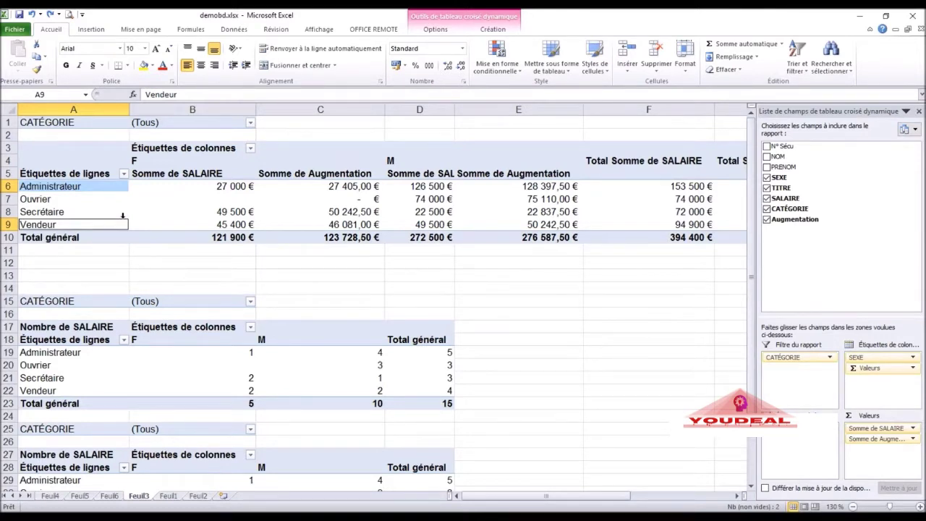
pyautogui.click(435, 30)
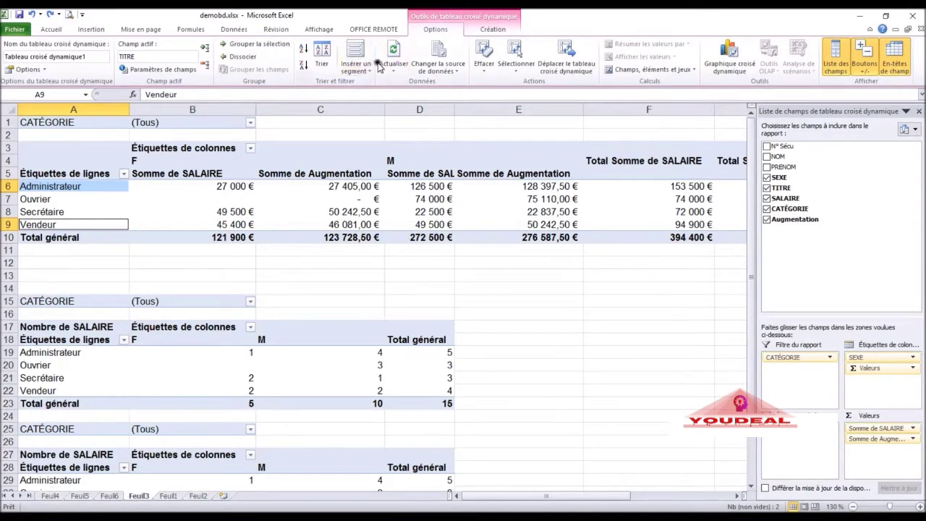
pyautogui.click(253, 48)
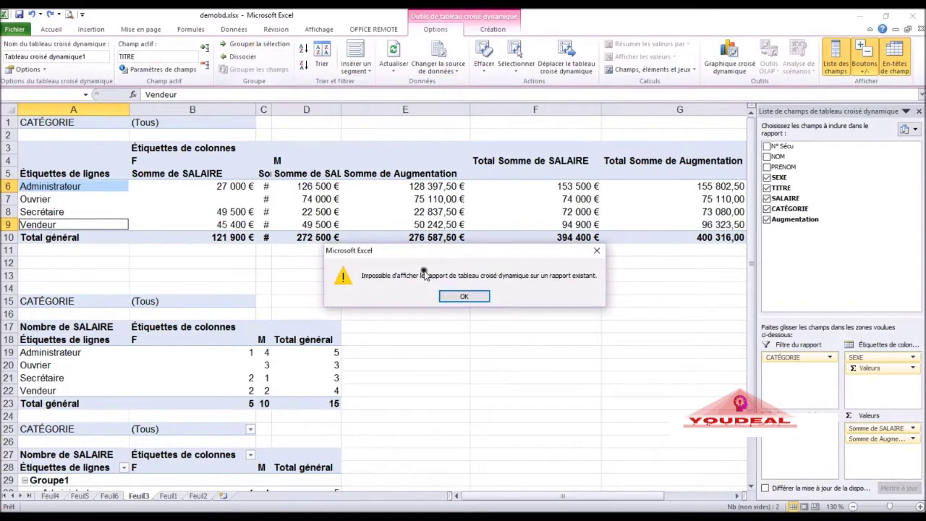
pyautogui.click(463, 298)
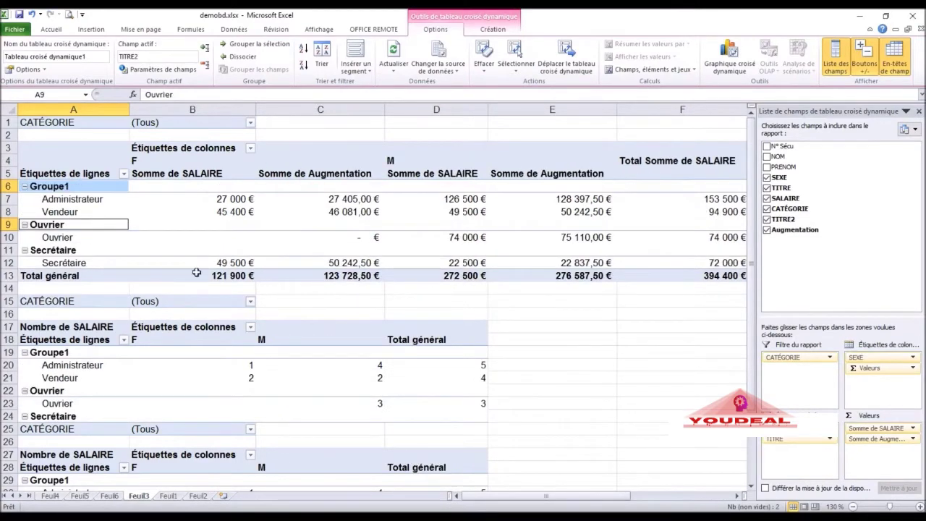
# - Group the Ouvrier and Secrétaire row labels in the first pivot table and dismiss any resulting alert
pyautogui.click(55, 236)
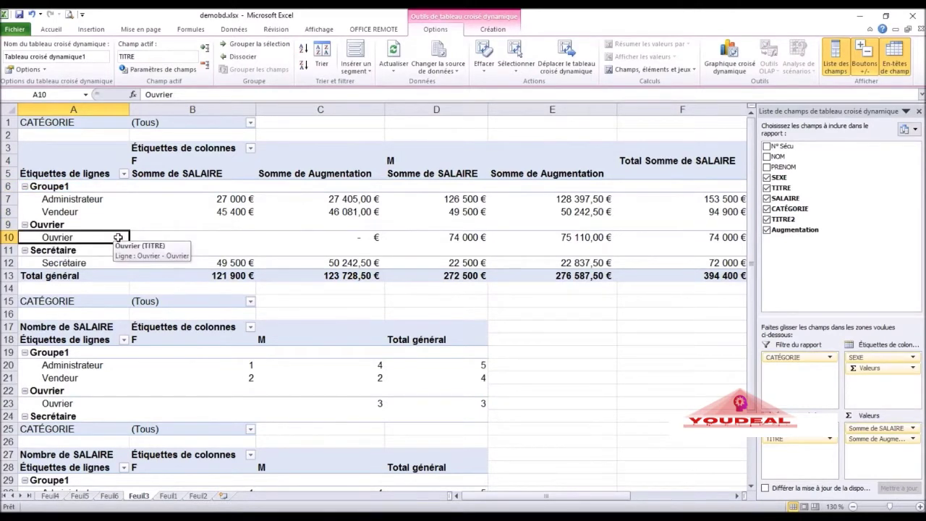
pyautogui.keyDown('ctrl'); pyautogui.click(84, 262); pyautogui.keyUp('ctrl')
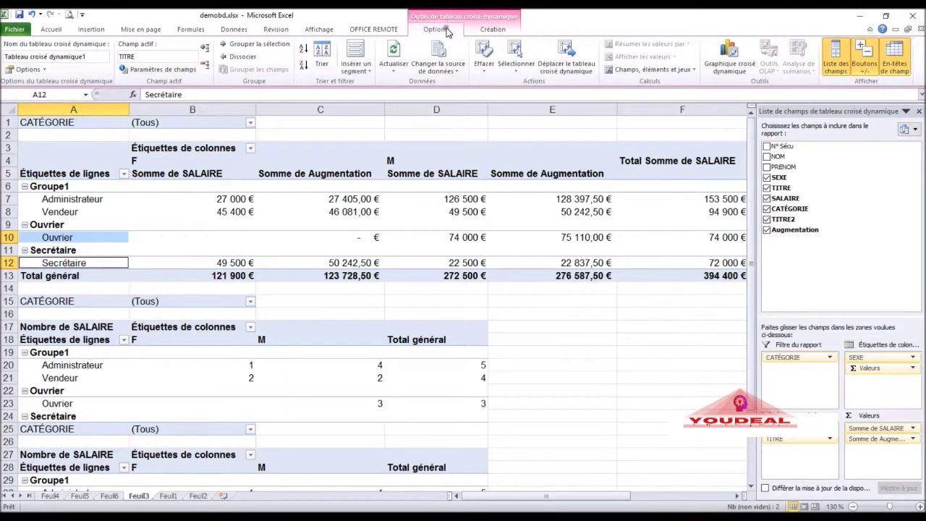
pyautogui.rightClick(93, 238)
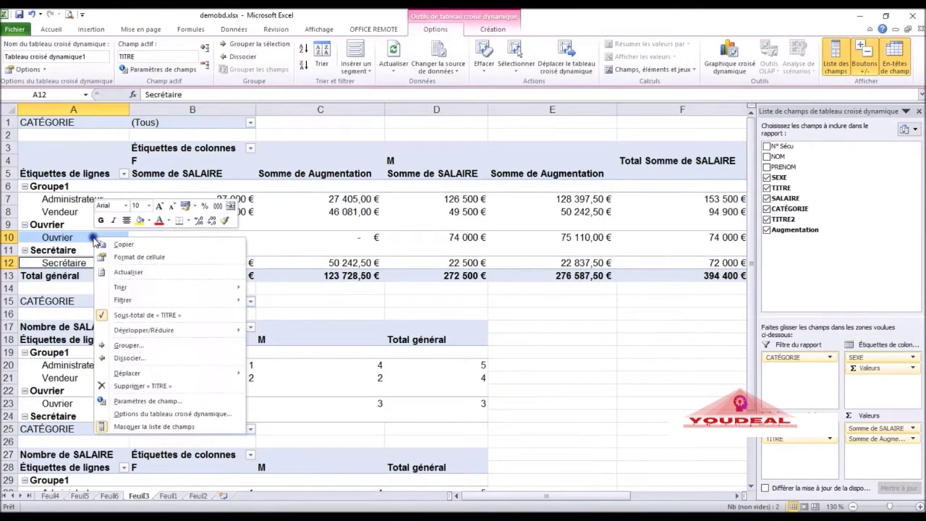
pyautogui.click(134, 345)
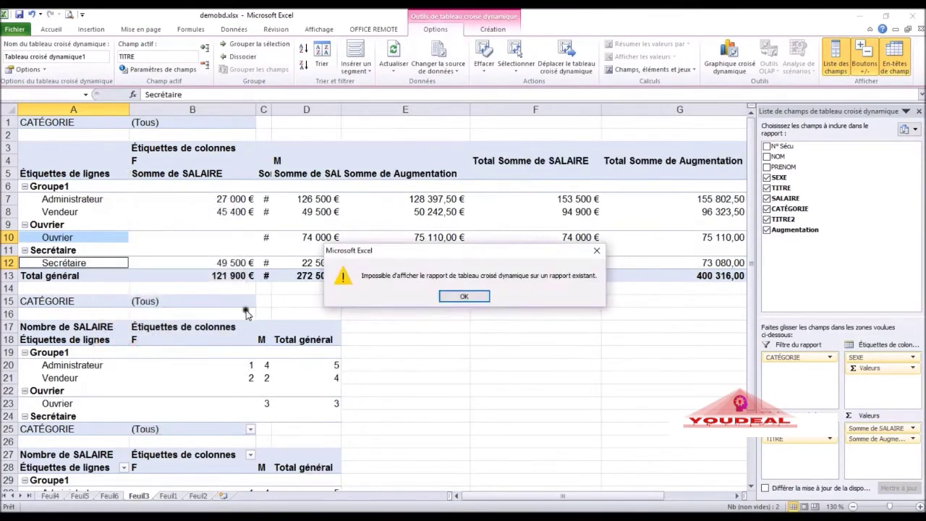
pyautogui.click(461, 293)
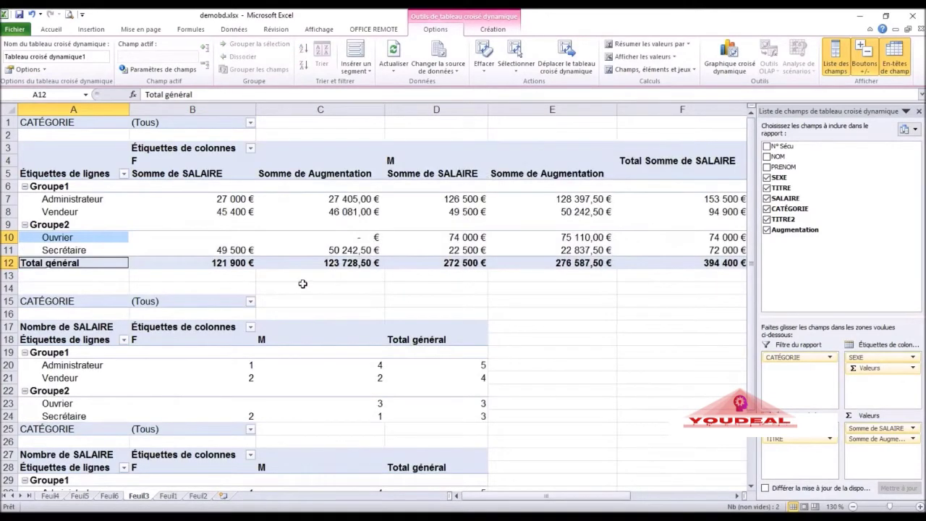
# - Rename the group containing Administrateur and Vendeur as Cadre in the first pivot table
pyautogui.click(72, 187)
pyautogui.click(202, 95)
pyautogui.moveTo(202, 95); pyautogui.dragTo(137, 95)
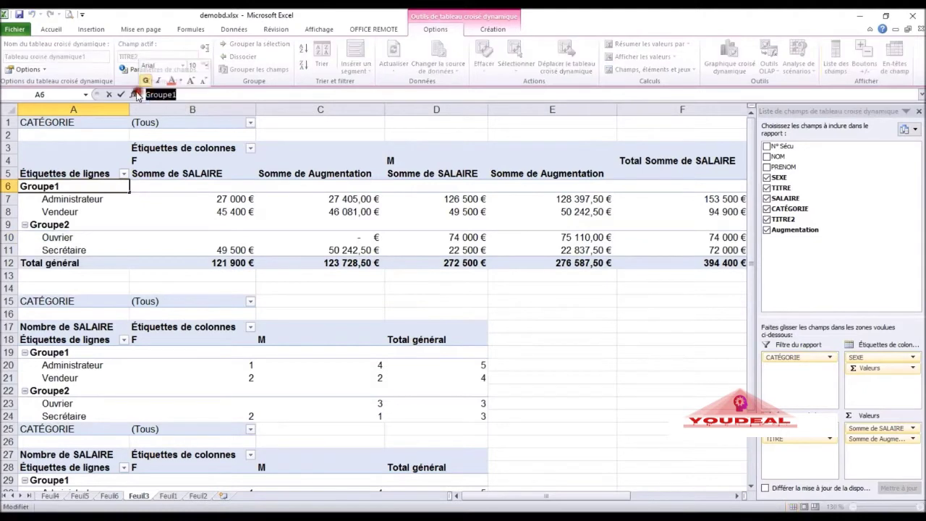
pyautogui.write('Cadre')
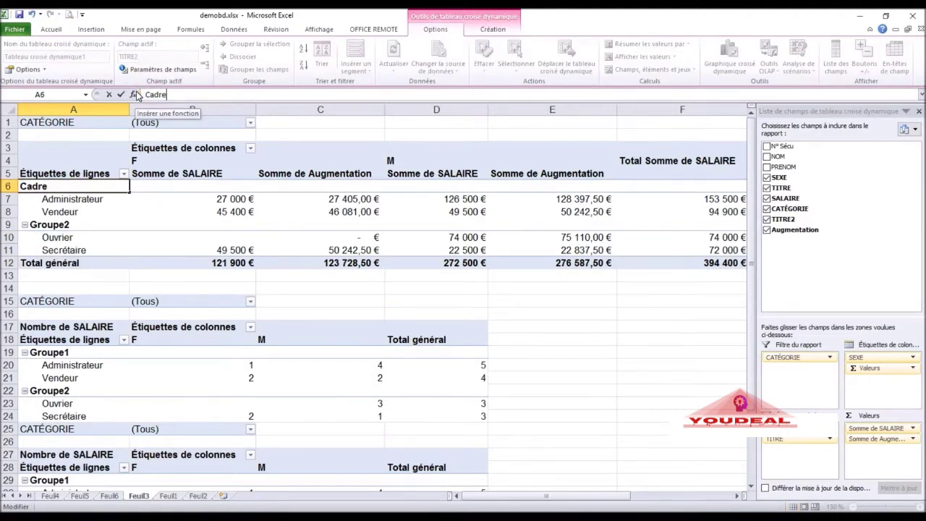
# - Rename the group containing Ouvrier and Secrétaire as Non Cadre in the first pivot table
pyautogui.click(65, 224)
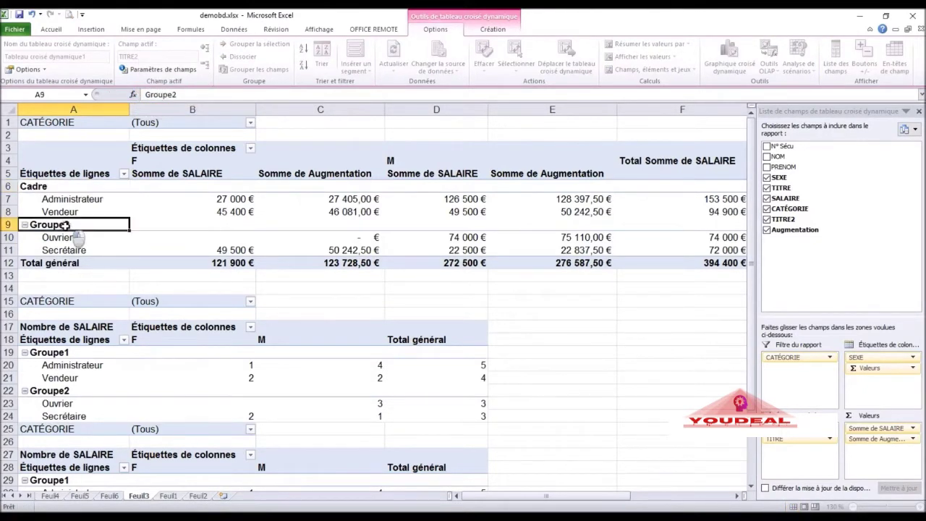
pyautogui.click(190, 94)
pyautogui.moveTo(190, 95); pyautogui.dragTo(137, 95)
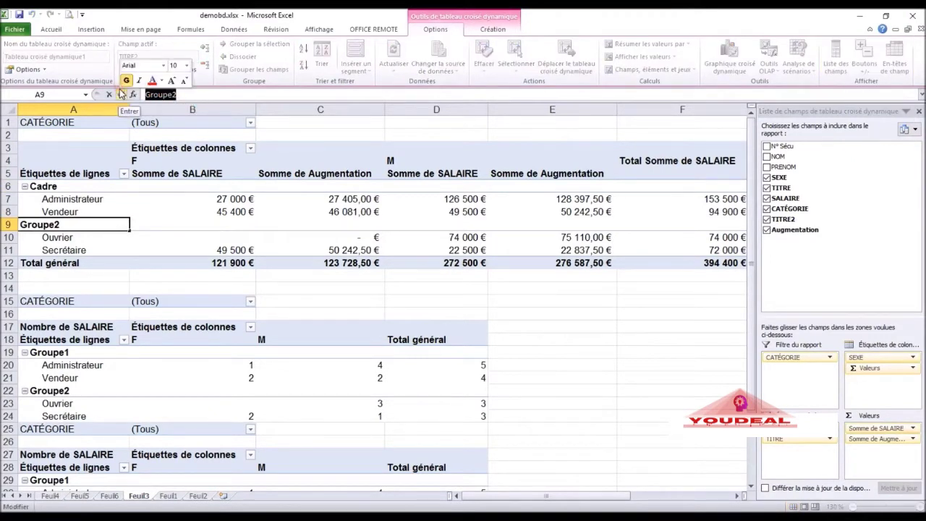
pyautogui.write('Cadr')
pyautogui.press('BackSpace')
pyautogui.press('BackSpace')
pyautogui.press('BackSpace')
pyautogui.press('BackSpace')
pyautogui.press('BackSpace')
pyautogui.write('N')
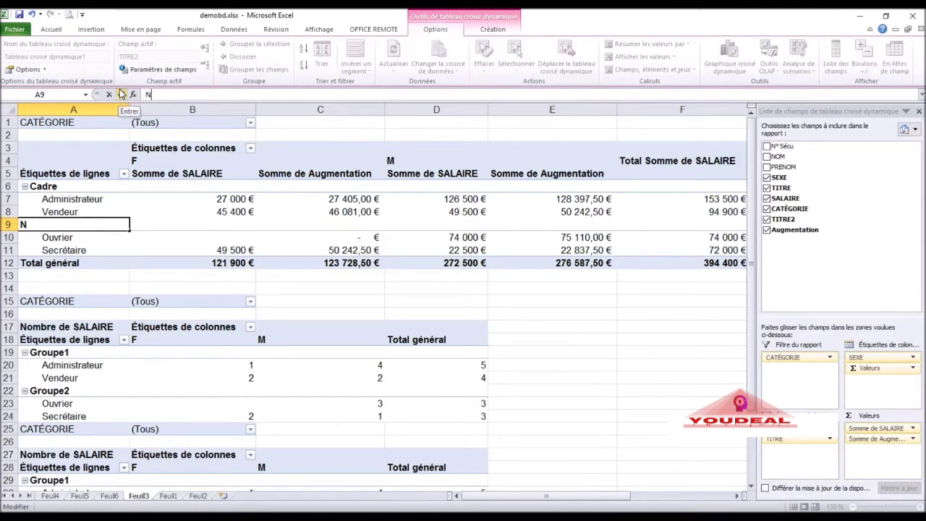
pyautogui.write('on Cadre')
pyautogui.press('Return')
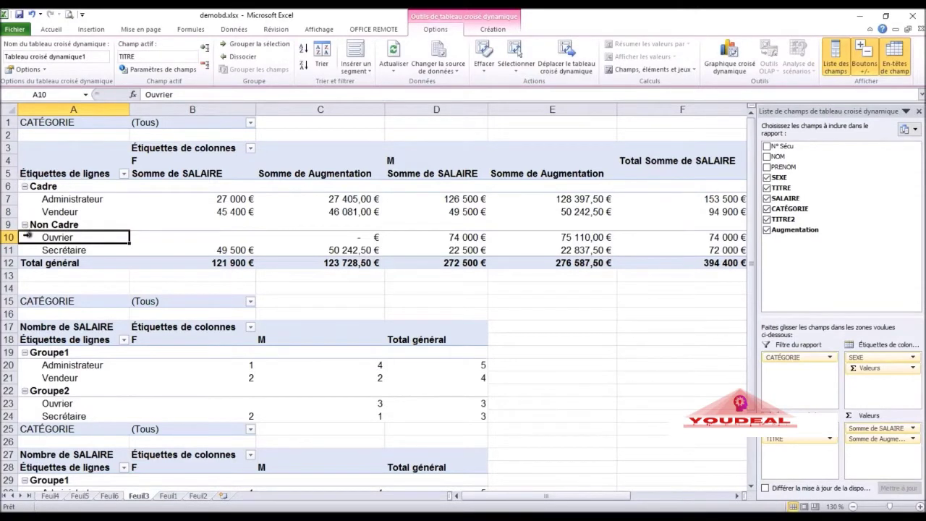
# - Collapse and re-expand the Cadre and Non Cadre groups to compare their summarized amounts with the detail rows
pyautogui.click(25, 187)
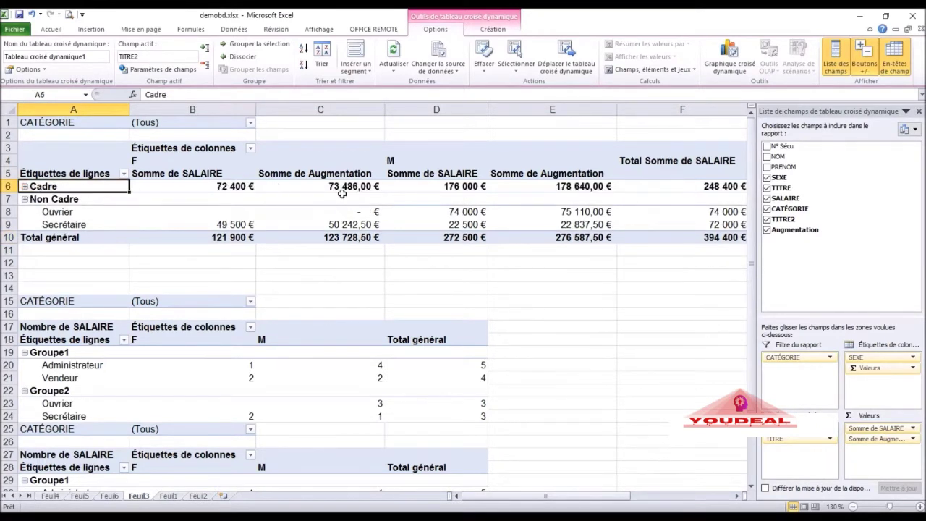
pyautogui.moveTo(341, 194)
pyautogui.click(677, 211)
pyautogui.click(662, 287)
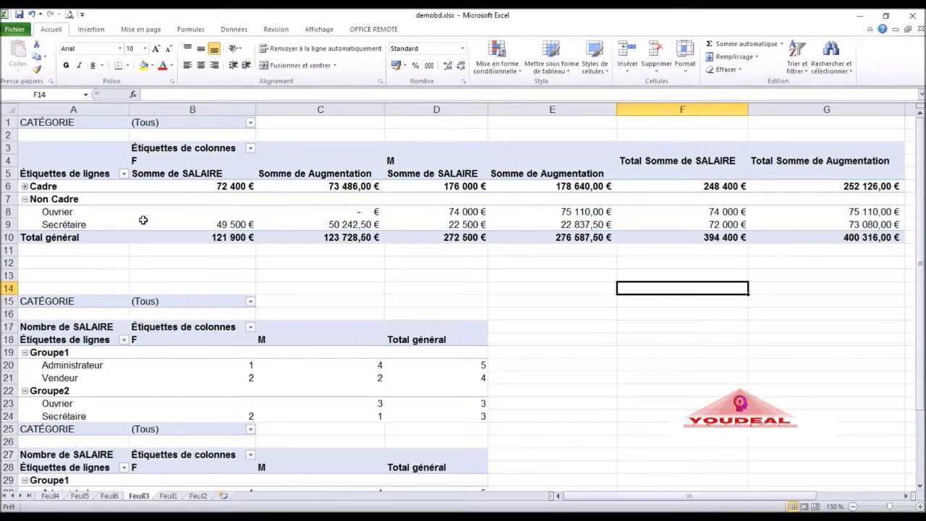
pyautogui.click(24, 199)
pyautogui.click(24, 199)
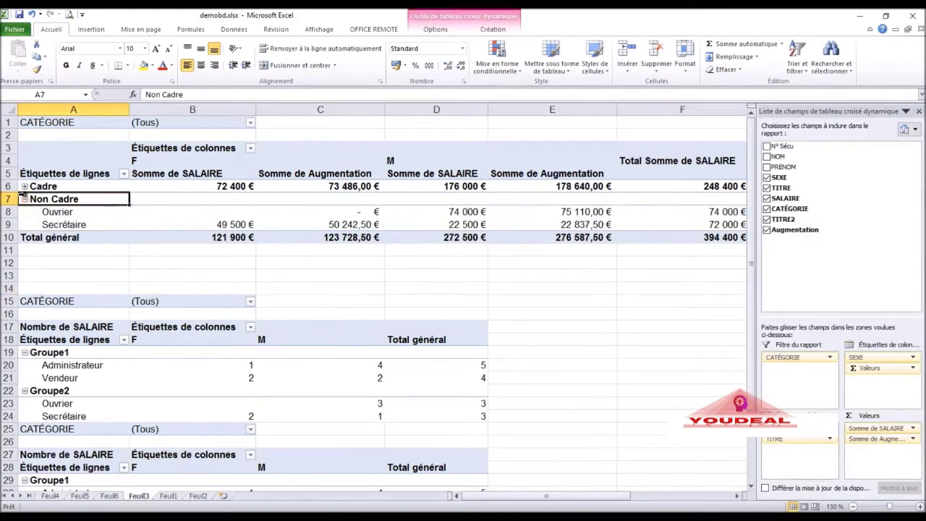
pyautogui.click(25, 186)
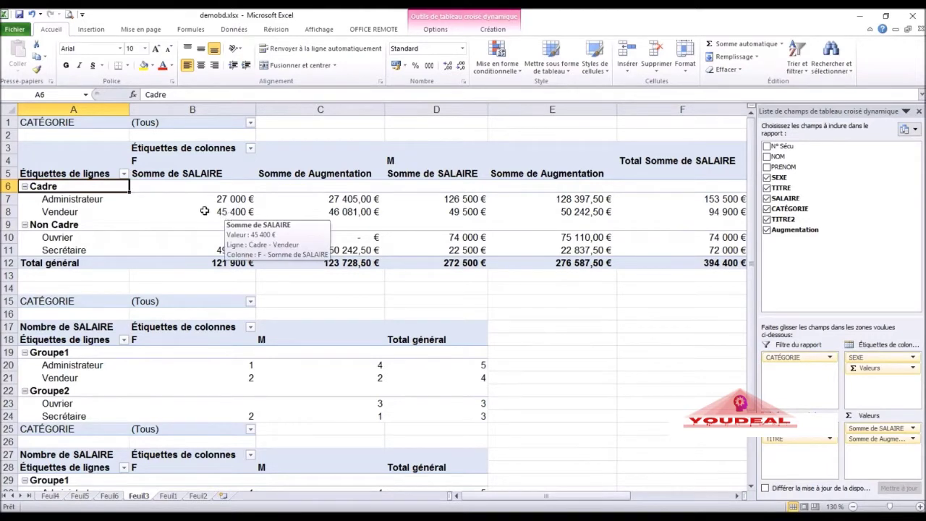
pyautogui.click(24, 185)
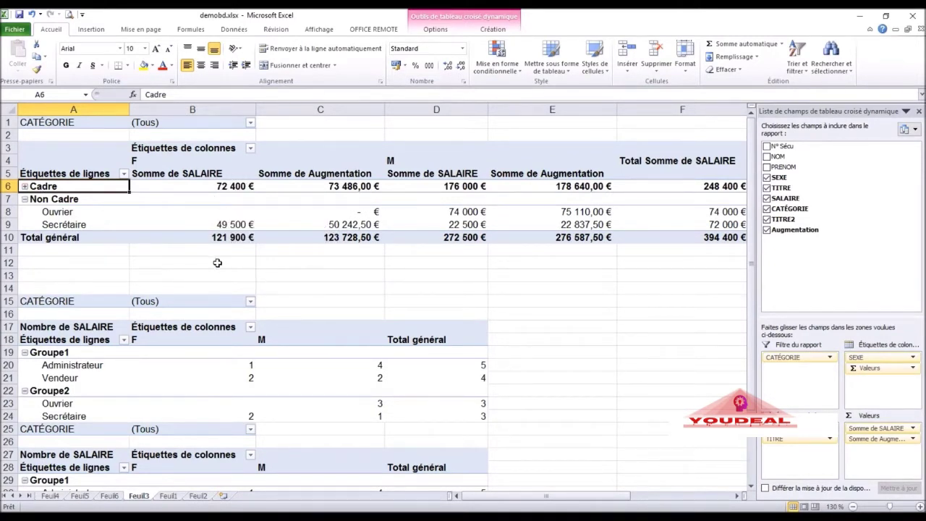
pyautogui.click(25, 186)
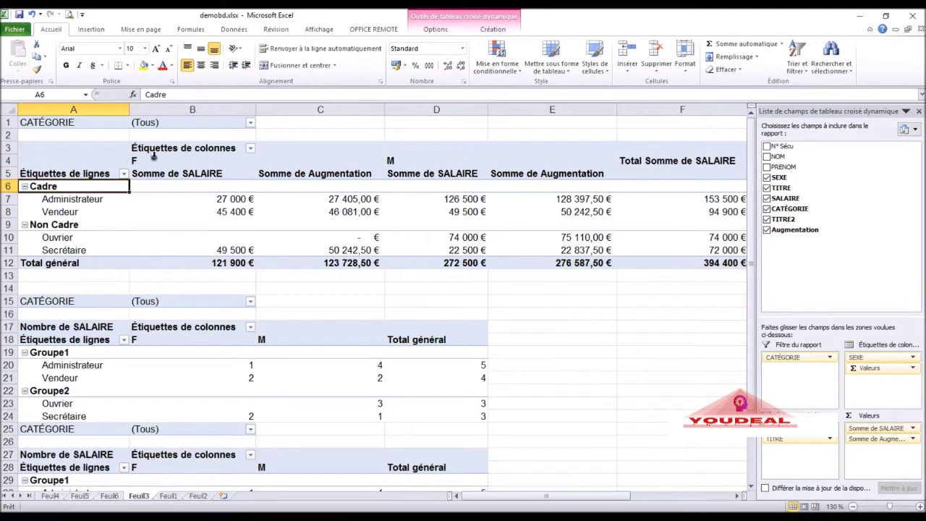
# - Insert two blank sheet rows at row 13, between the first and second pivot tables
pyautogui.click(12, 276)
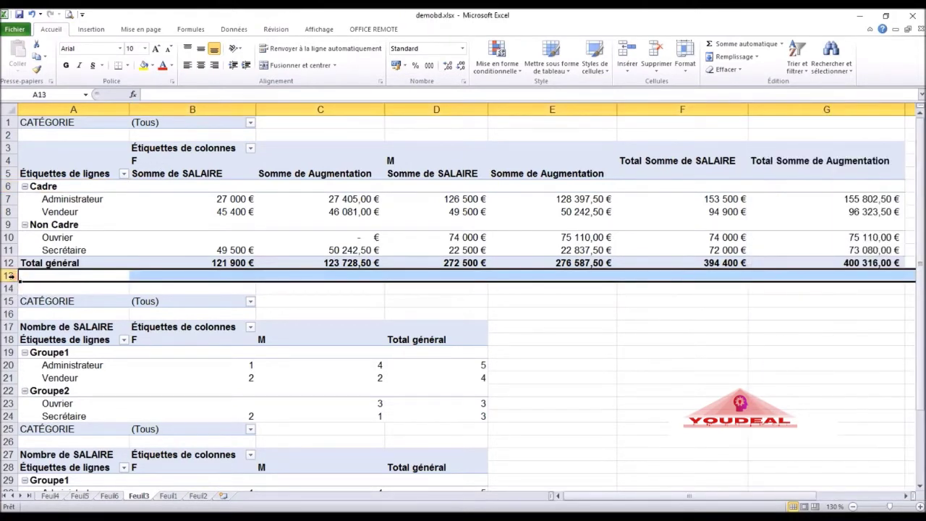
pyautogui.hotkey('ctrl', '+')
pyautogui.hotkey('ctrl', '+')
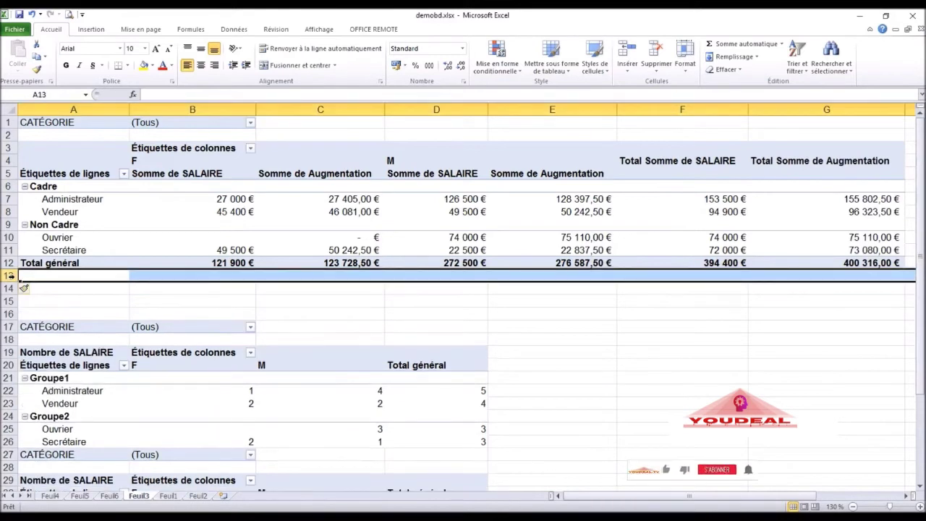
# - Show all subtotals at the bottom of each group in the first pivot table
pyautogui.click(89, 198)
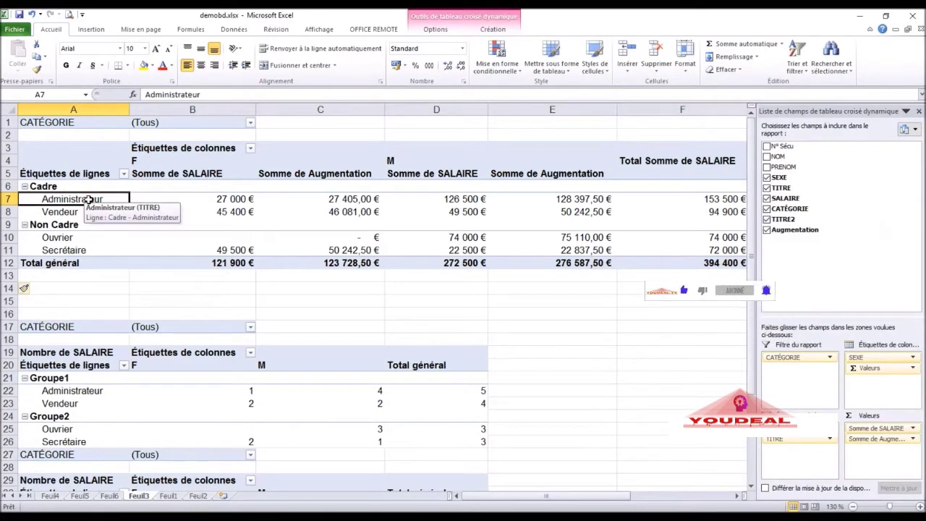
pyautogui.click(502, 29)
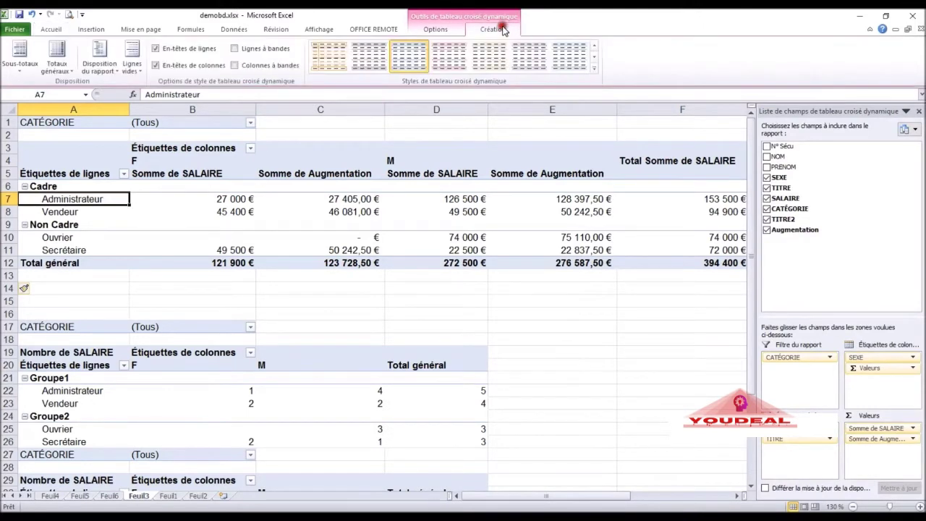
pyautogui.click(20, 66)
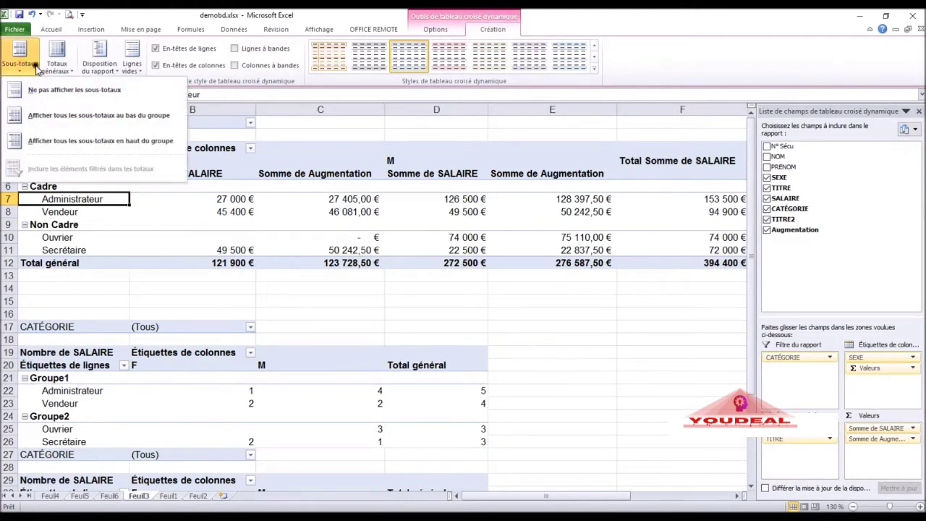
pyautogui.click(82, 121)
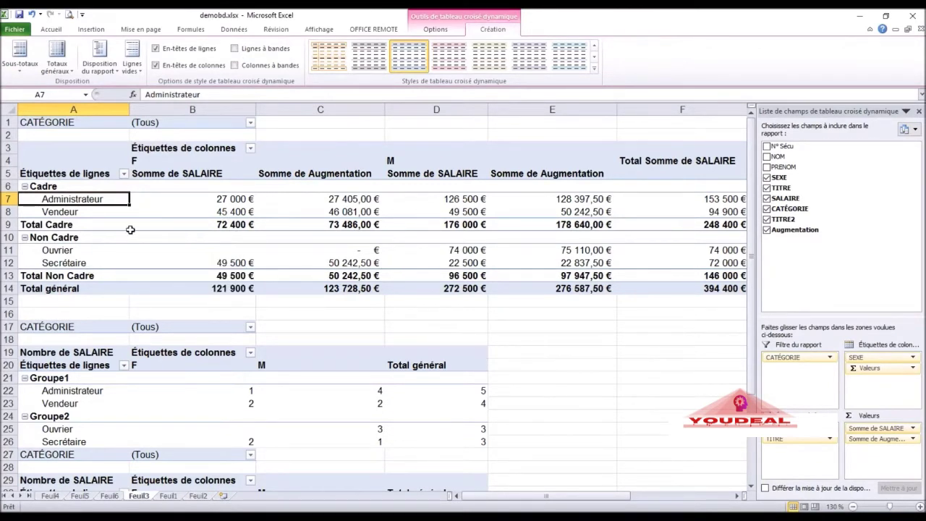
# - Collapse and re-expand both groups to check how the subtotal rows below Cadre and Non Cadre behave
pyautogui.click(24, 186)
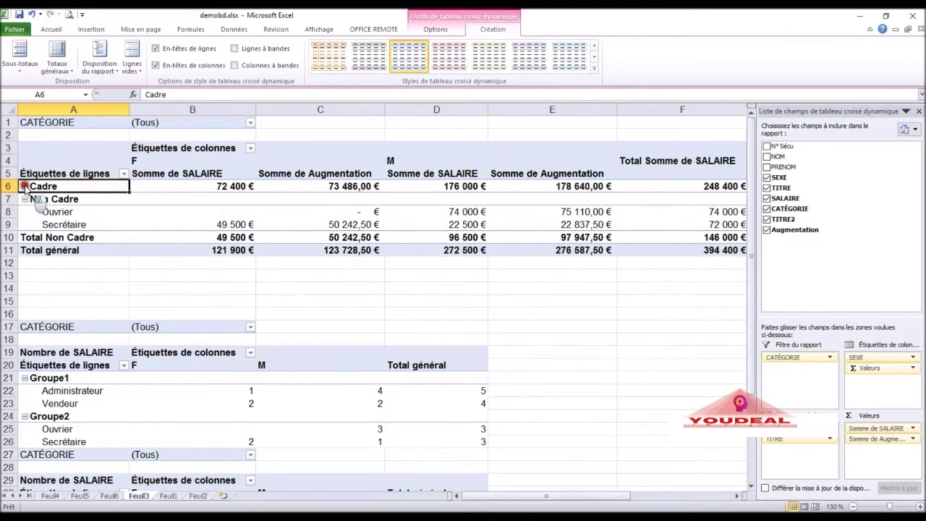
pyautogui.click(24, 199)
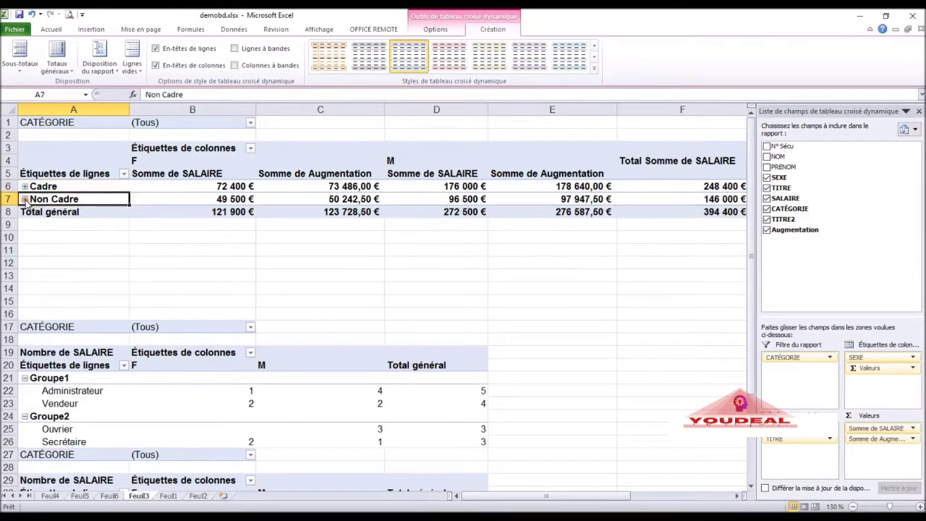
pyautogui.click(24, 186)
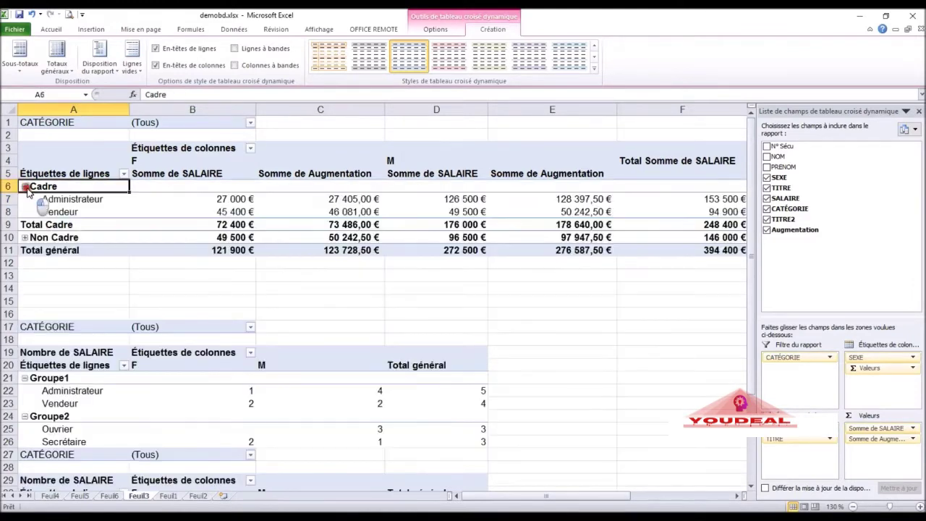
pyautogui.click(27, 238)
pyautogui.click(24, 237)
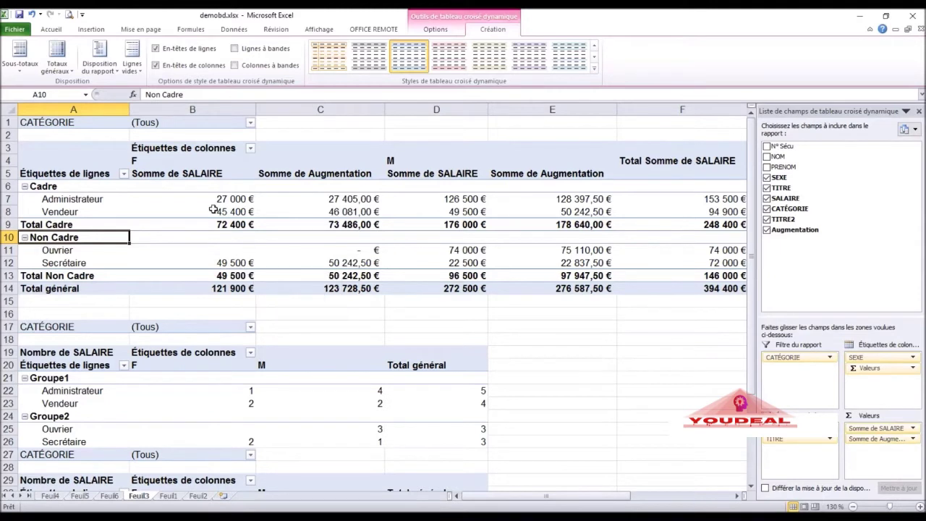
# - Insert a blank line after each item in the first pivot table, then deselect the table
pyautogui.click(126, 69)
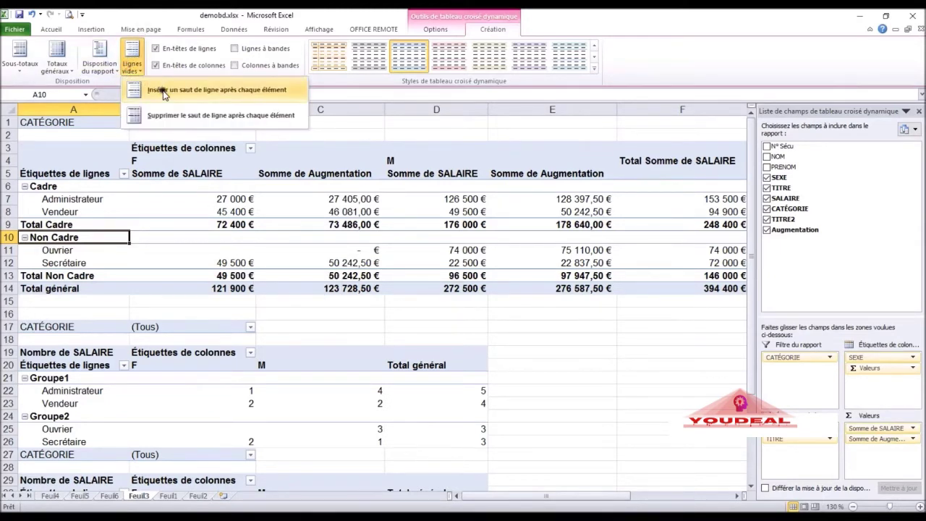
pyautogui.click(163, 90)
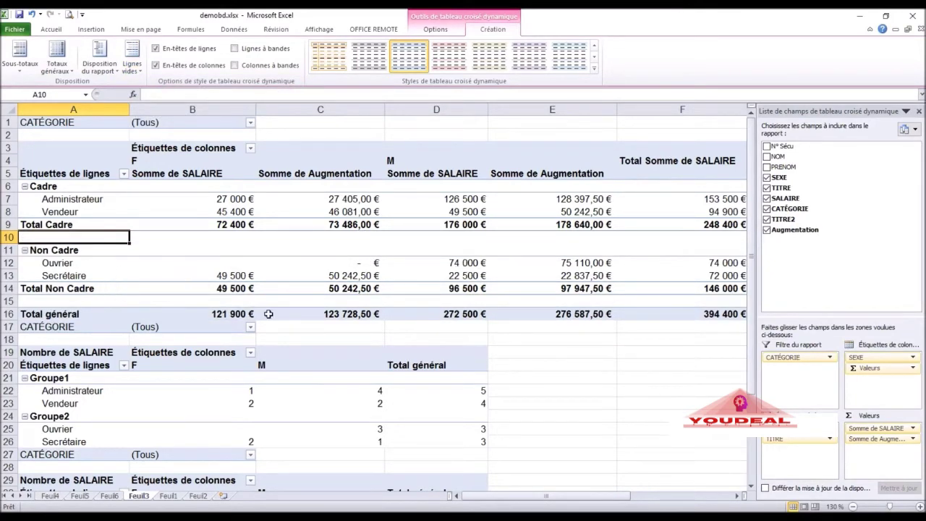
pyautogui.click(559, 356)
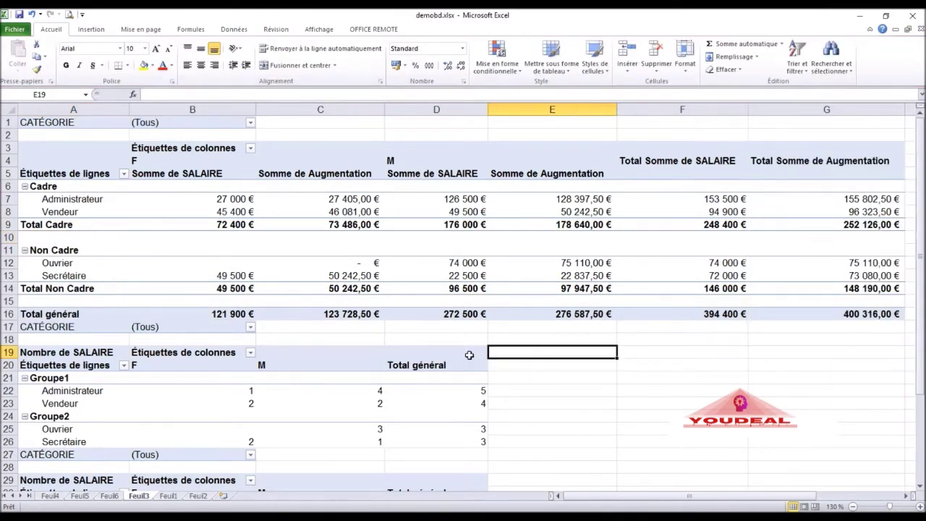
# - Turn off grand totals for both rows and columns in the first pivot table, then deselect it
pyautogui.click(73, 211)
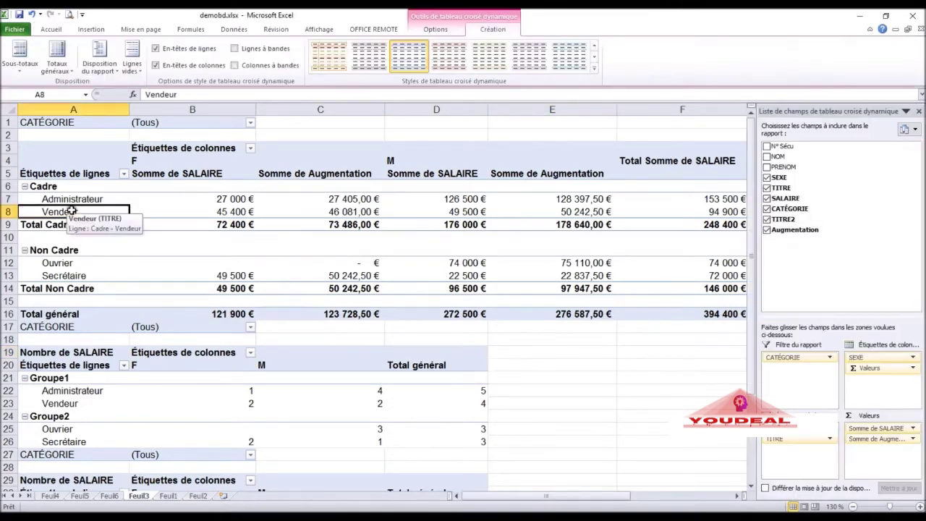
pyautogui.click(56, 71)
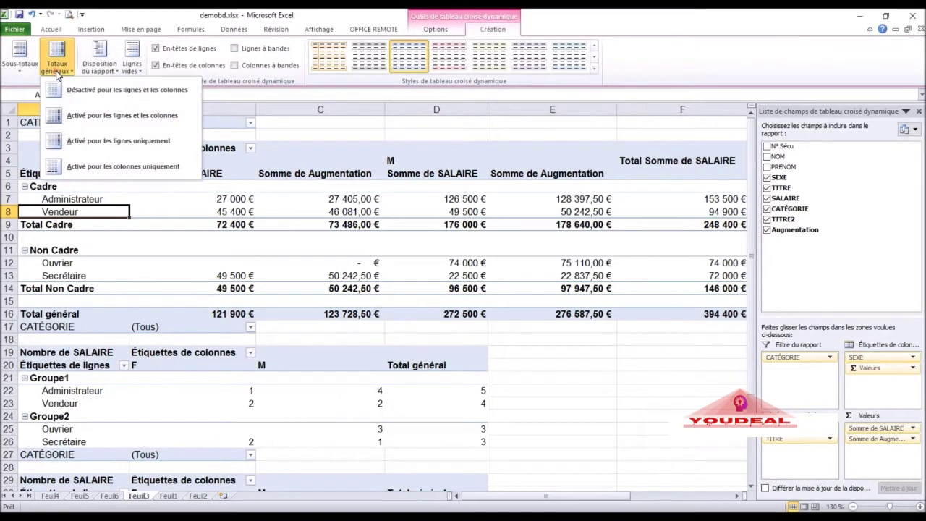
pyautogui.click(79, 90)
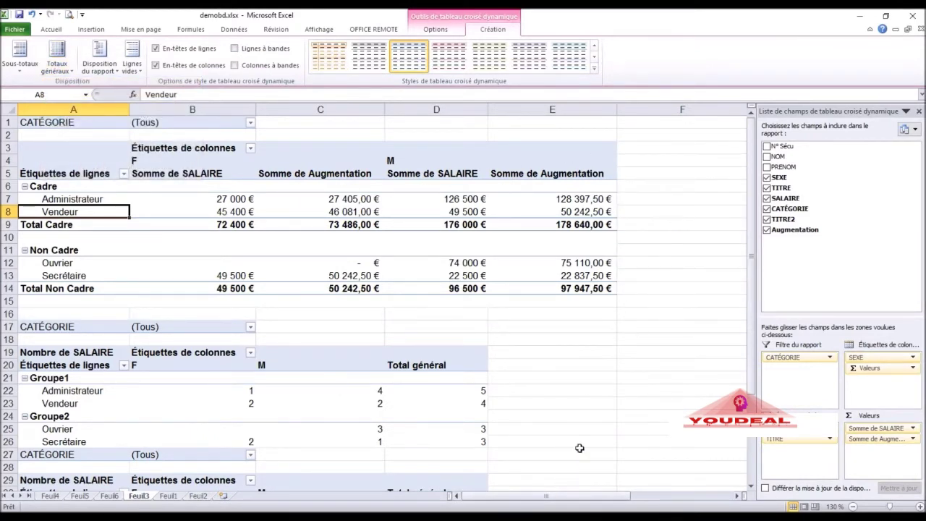
pyautogui.click(588, 403)
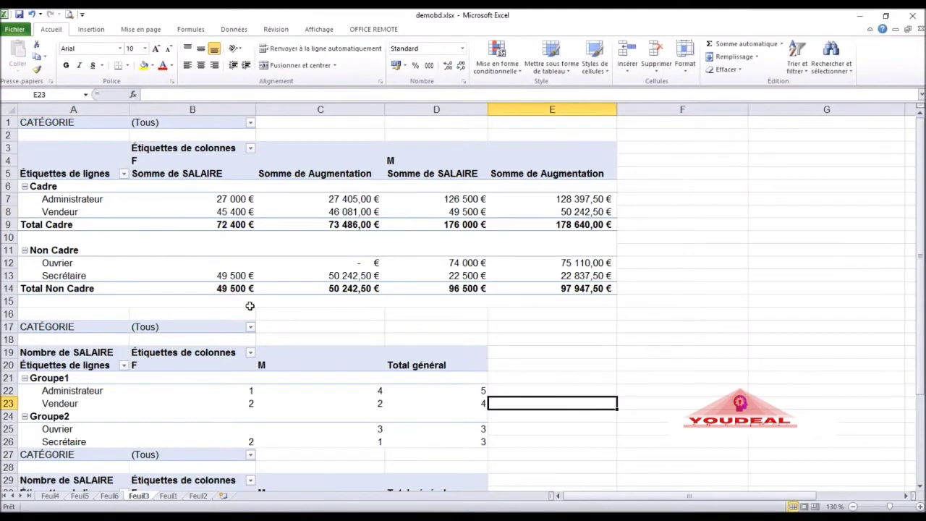
# - Turn grand totals back on for both rows and columns in the first pivot table
pyautogui.click(87, 202)
pyautogui.click(492, 29)
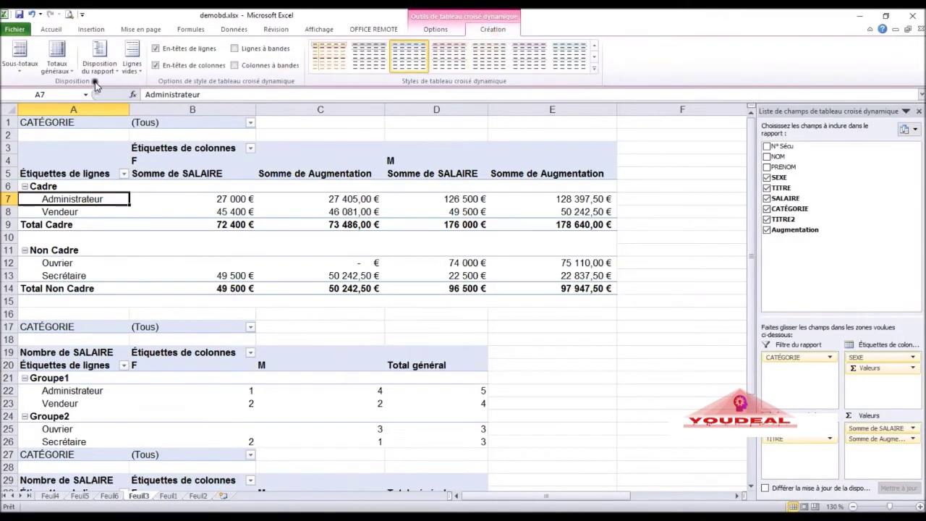
pyautogui.click(52, 68)
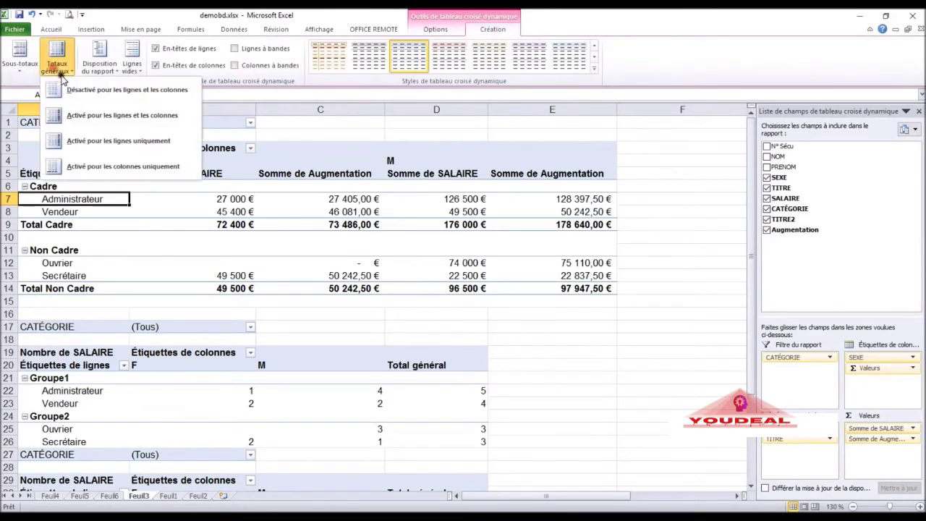
pyautogui.click(88, 116)
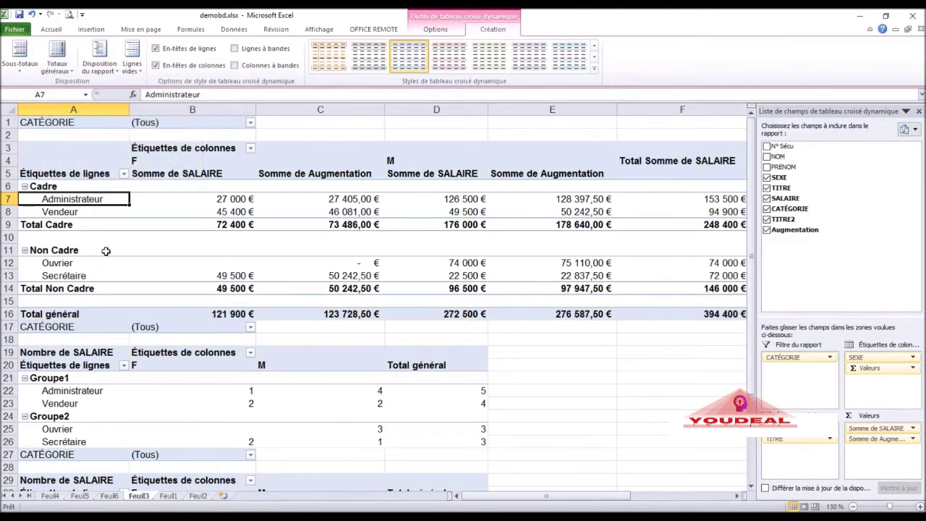
pyautogui.click(99, 68)
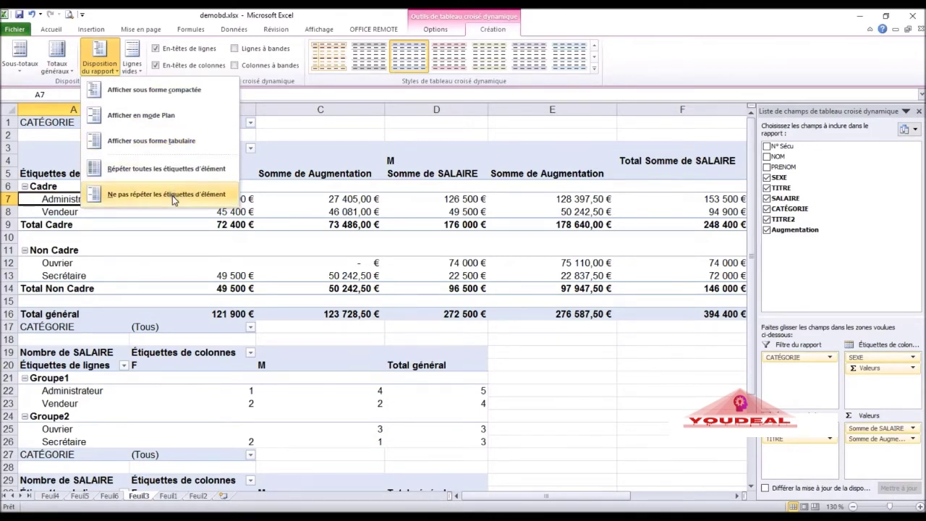
pyautogui.click(702, 50)
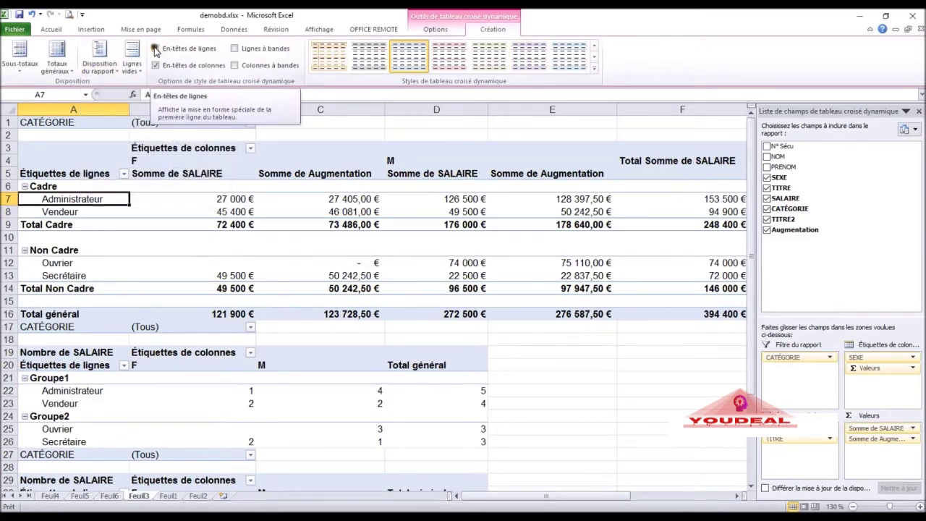
# - Switch the row header formatting of the first pivot table off and on repeatedly to compare, leaving it enabled
pyautogui.click(156, 49)
pyautogui.click(156, 50)
pyautogui.click(155, 49)
pyautogui.click(156, 49)
pyautogui.click(155, 49)
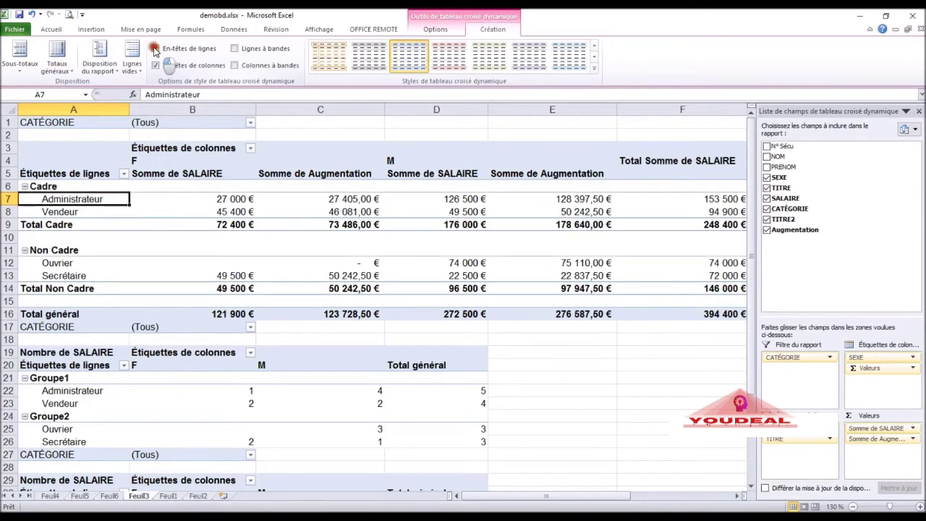
pyautogui.click(154, 49)
pyautogui.click(155, 49)
# - Switch the column header formatting of the first pivot table off and on repeatedly to compare, leaving it enabled
pyautogui.click(156, 66)
pyautogui.click(157, 66)
pyautogui.click(157, 65)
pyautogui.click(157, 65)
pyautogui.click(157, 65)
pyautogui.click(157, 65)
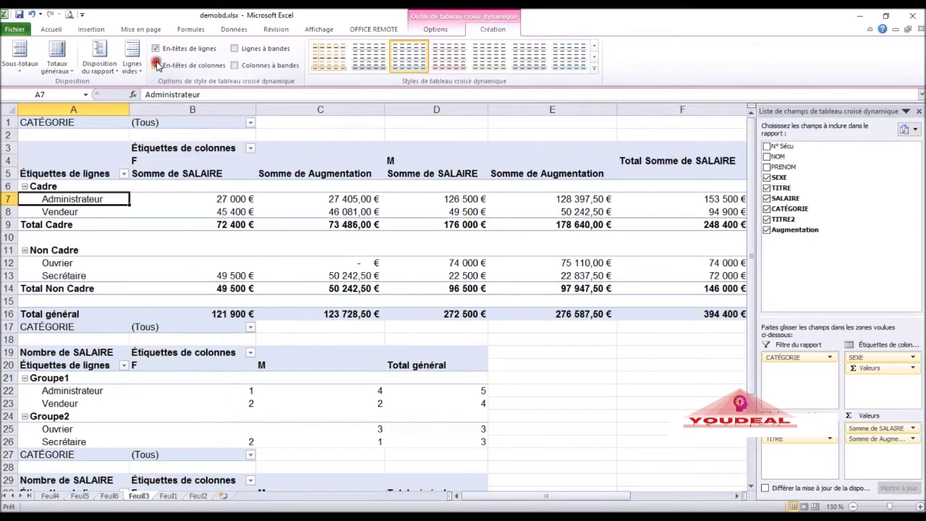
# - Try banded rows and then banded columns on the first pivot table, turning each off again
pyautogui.click(234, 49)
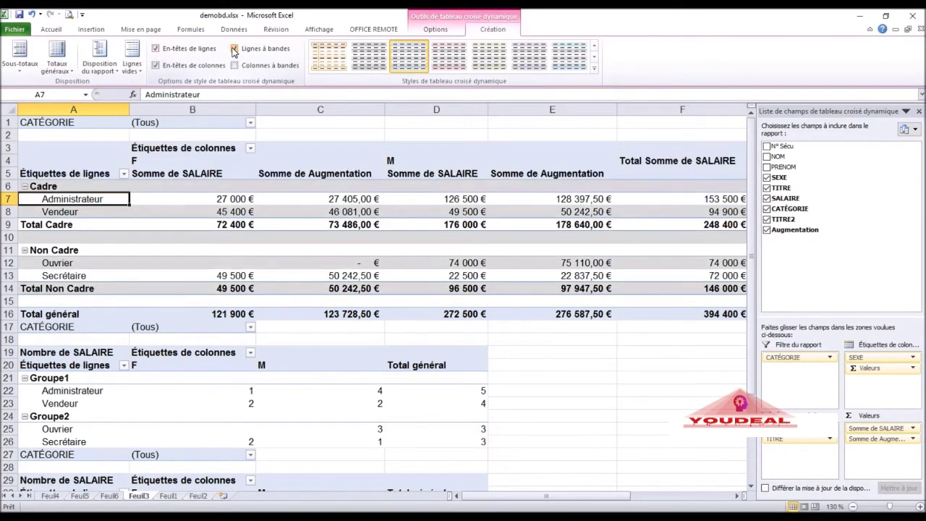
pyautogui.click(234, 48)
pyautogui.click(235, 65)
pyautogui.click(234, 66)
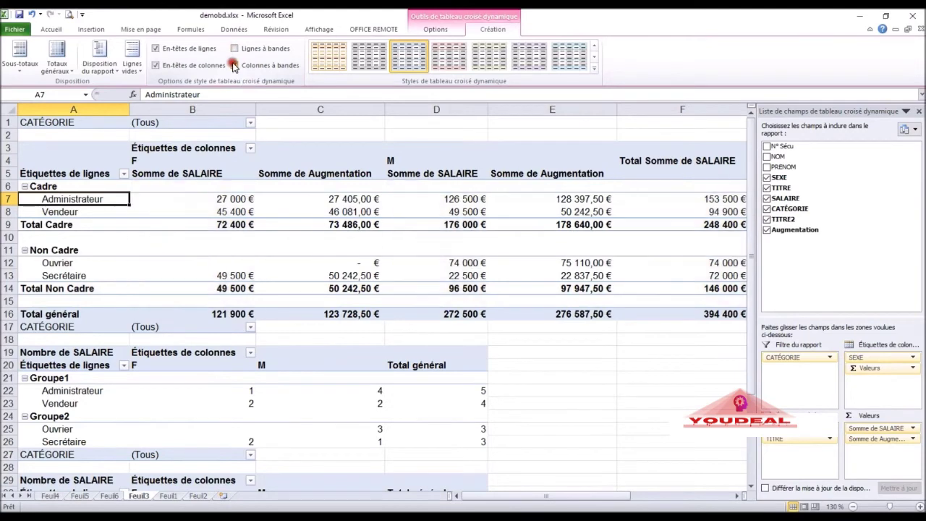
# - Apply a light red pivot style to the first pivot table and a light aqua style to the second
pyautogui.click(592, 66)
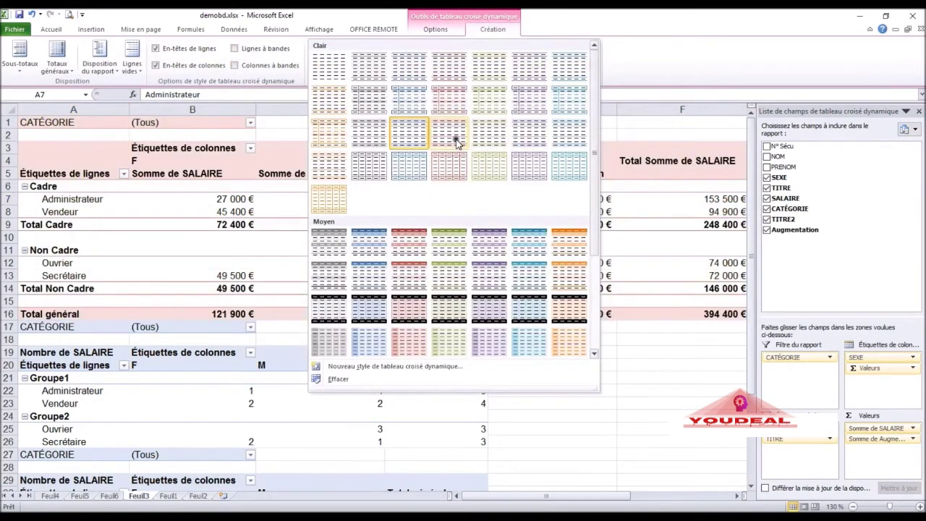
pyautogui.click(452, 134)
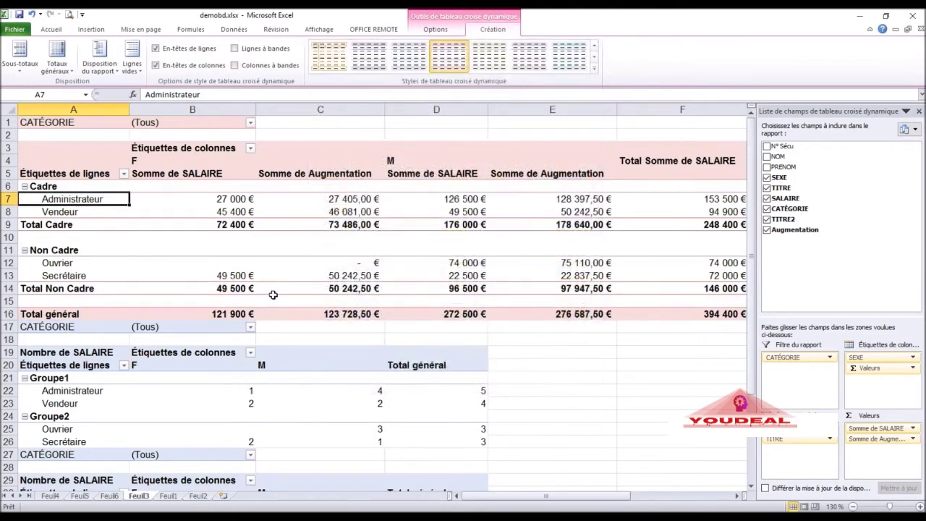
pyautogui.click(185, 365)
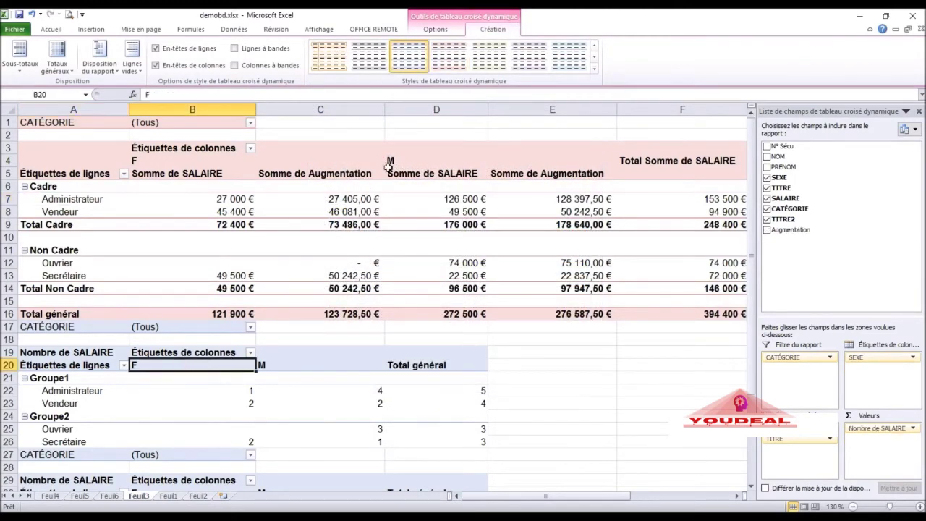
pyautogui.click(568, 56)
# - Try a light green style on the third pivot table, then replace it with the light orange style that shades the group rows
pyautogui.scroll(-2, 520, 235)
pyautogui.scroll(-2, 521, 235)
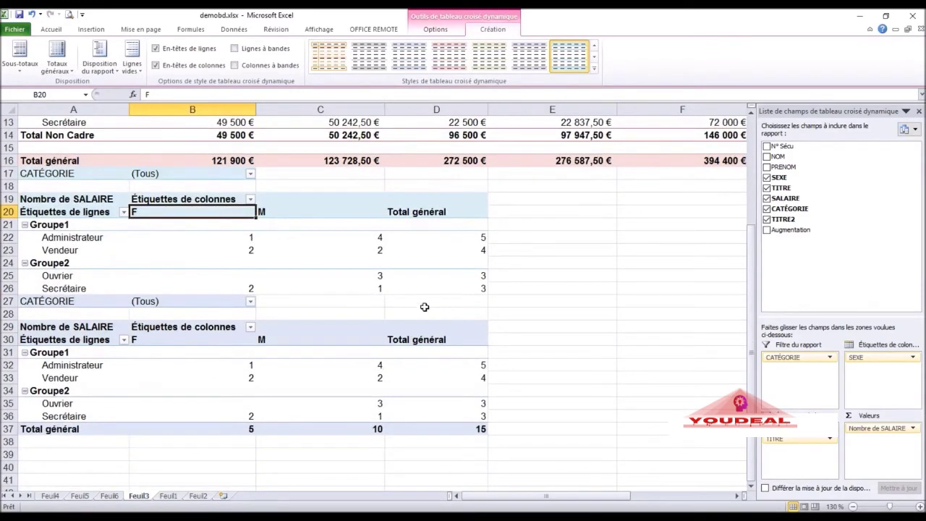
pyautogui.click(348, 332)
pyautogui.click(489, 56)
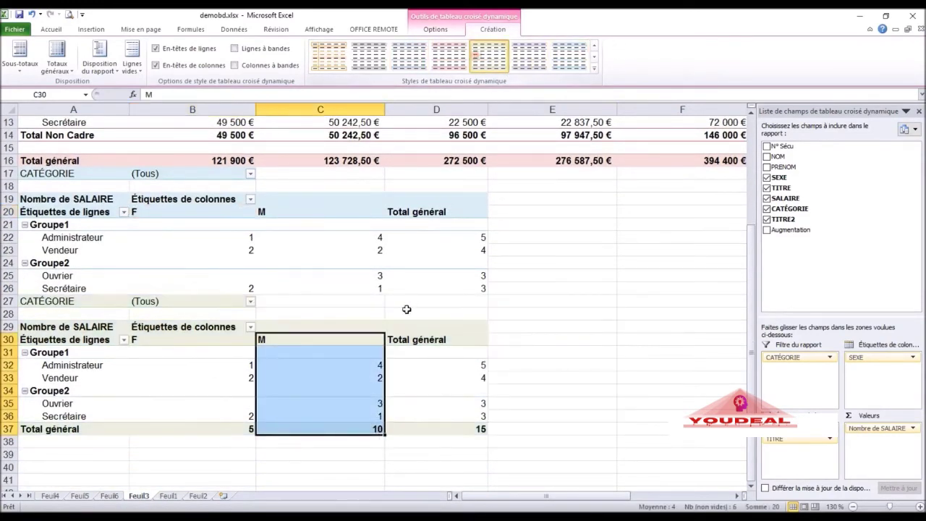
pyautogui.click(593, 69)
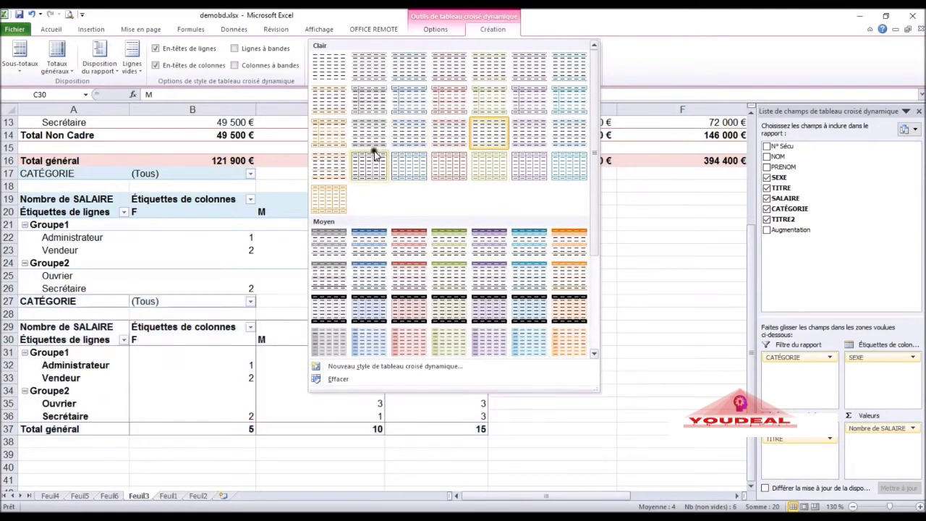
pyautogui.click(334, 139)
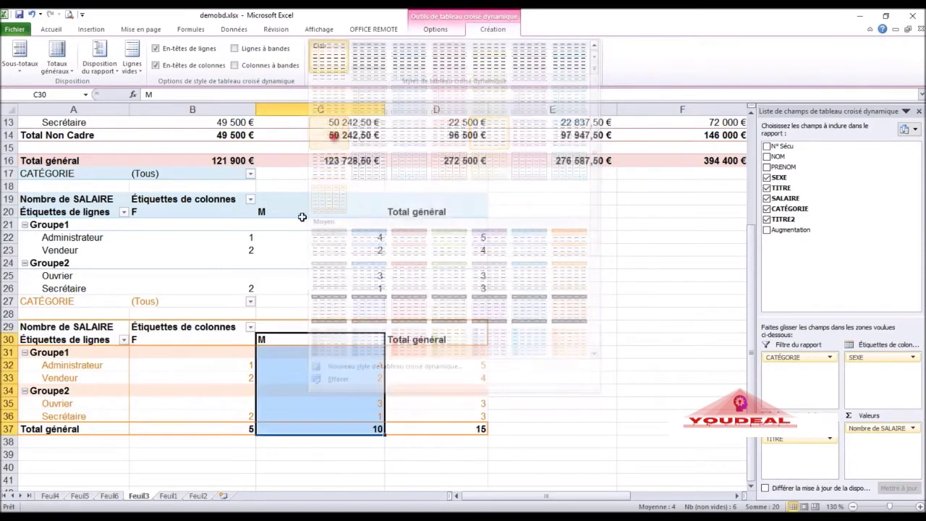
pyautogui.click(200, 369)
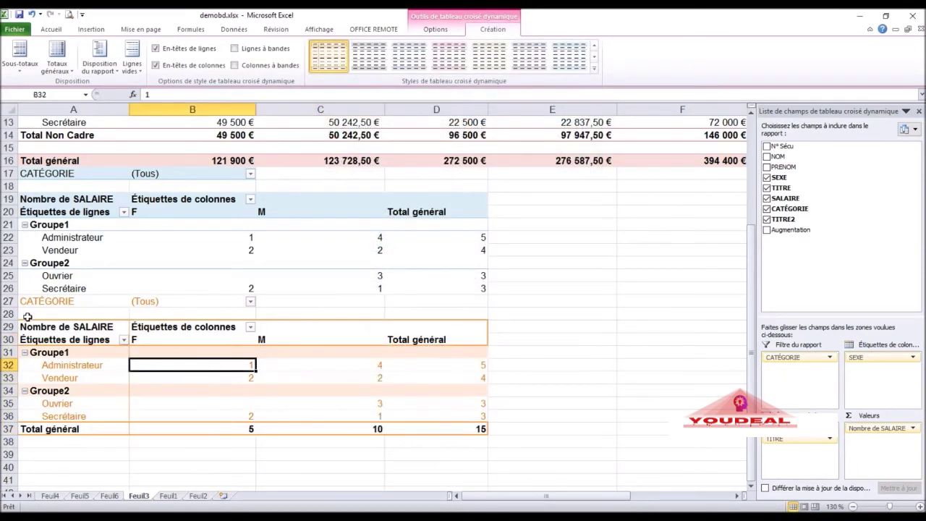
# - Insert a blank sheet row at row 27 above the third pivot table and another at row 17 above the second
pyautogui.click(8, 300)
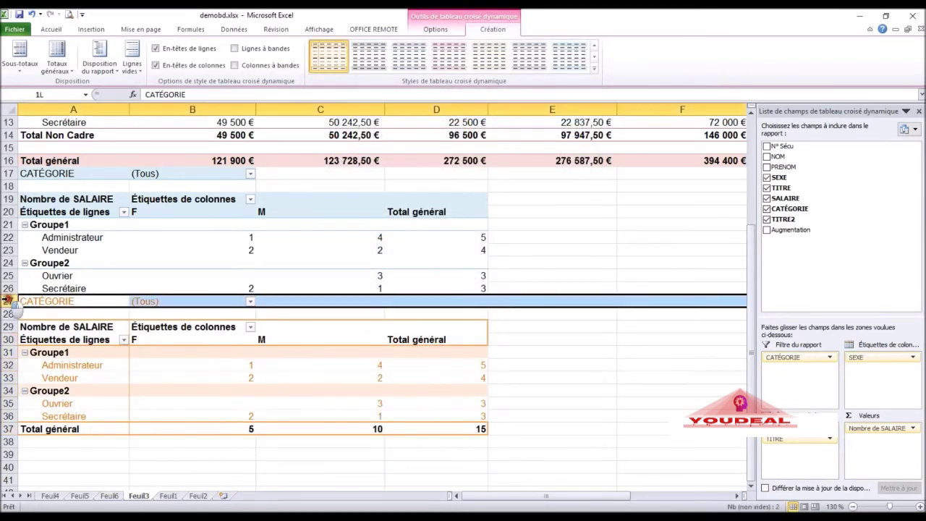
pyautogui.hotkey('ctrl', '+')
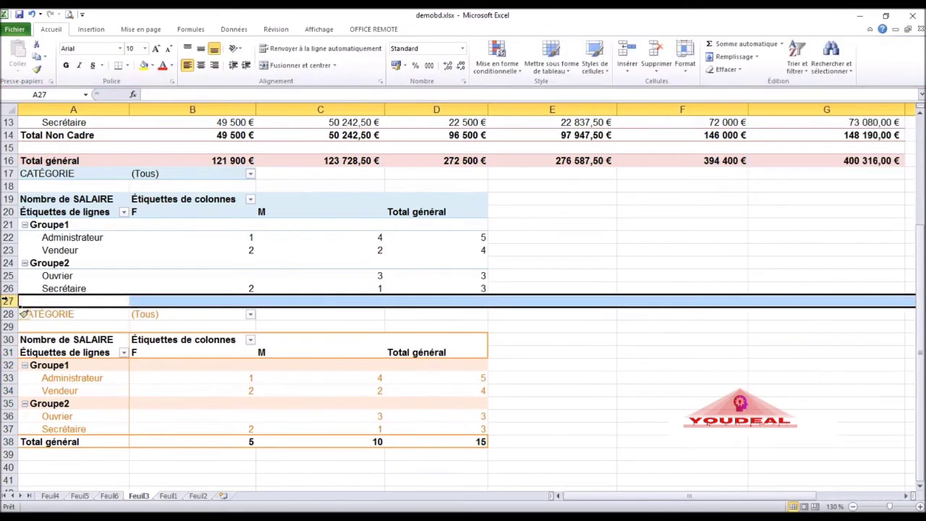
pyautogui.scroll(1, 19, 259)
pyautogui.click(10, 211)
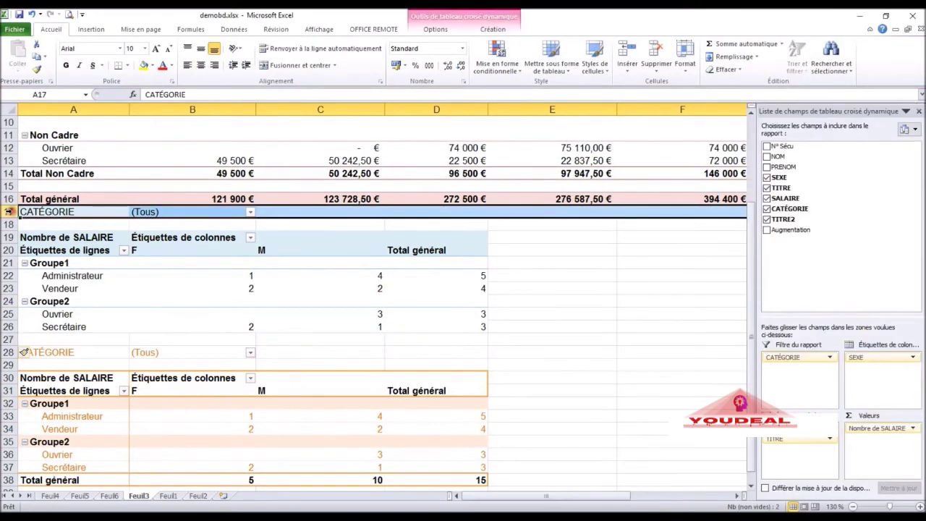
pyautogui.hotkey('ctrl', '+')
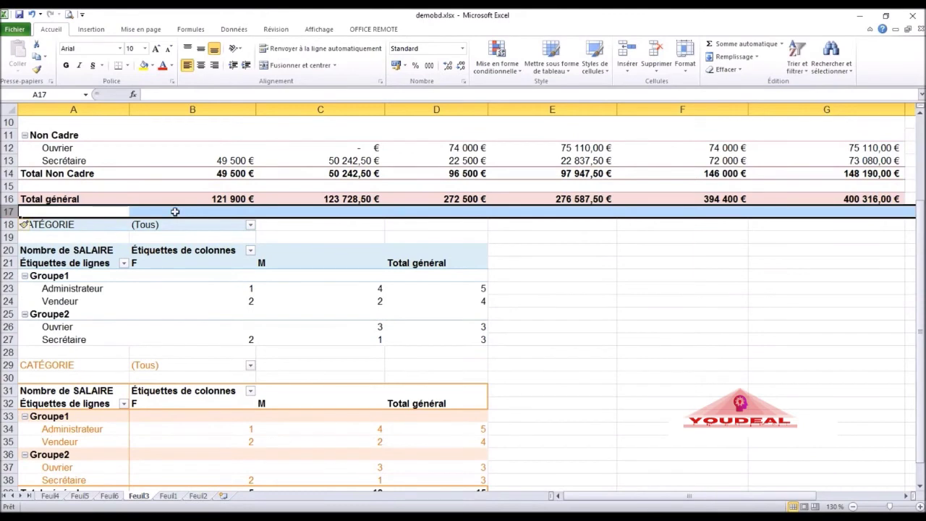
# - Ungroup the Cadre group in the first pivot table, accepting replacement of the destination cells' contents
pyautogui.scroll(2, 184, 174)
pyautogui.click(184, 173)
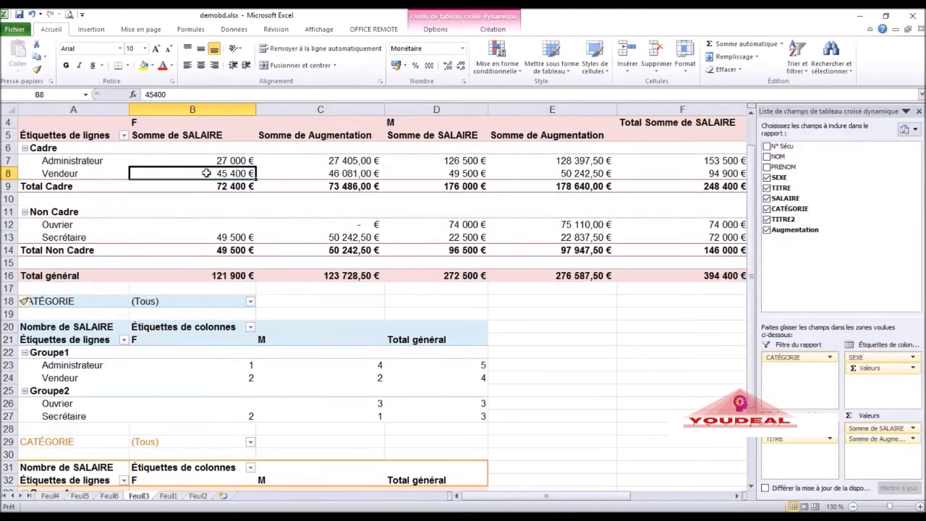
pyautogui.click(58, 163)
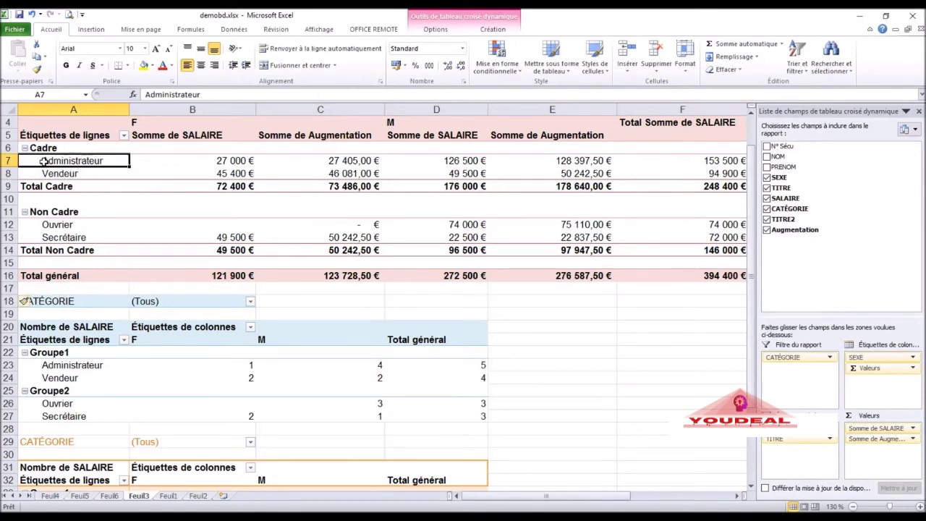
pyautogui.click(427, 31)
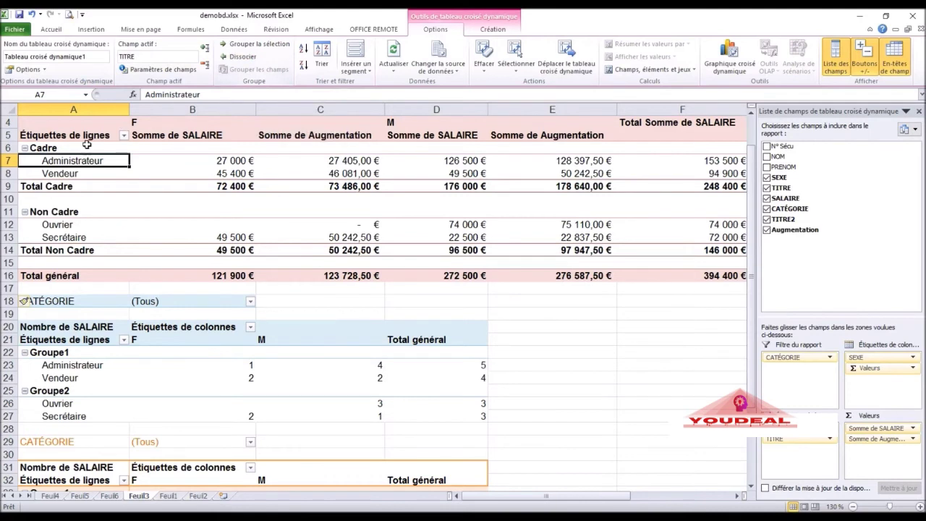
pyautogui.click(43, 147)
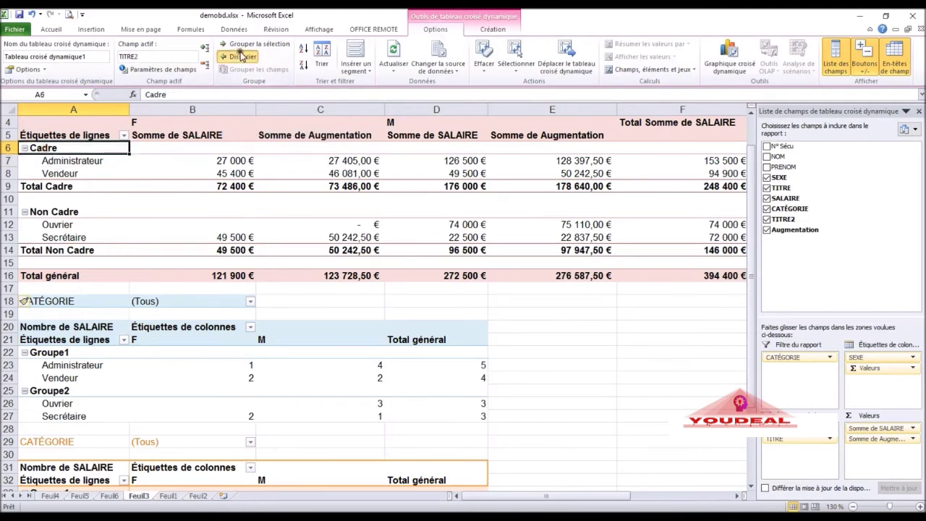
pyautogui.click(239, 57)
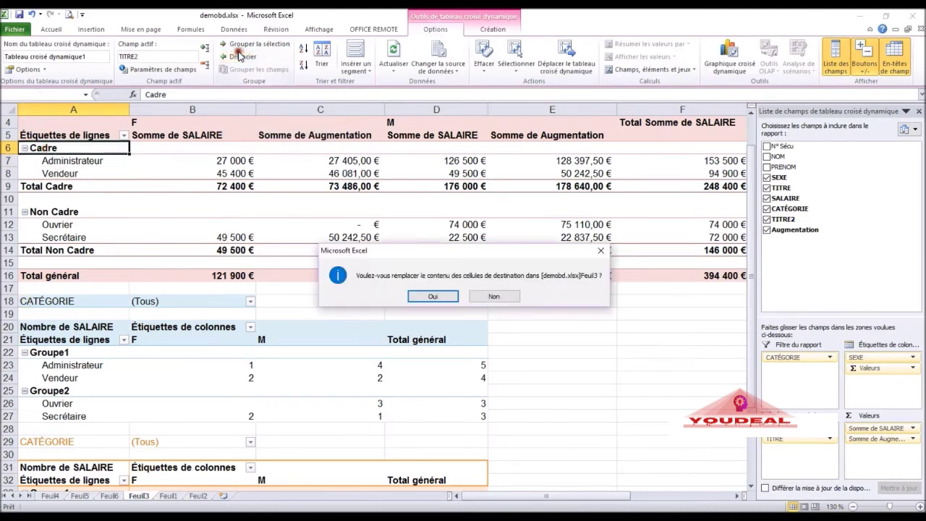
pyautogui.click(431, 297)
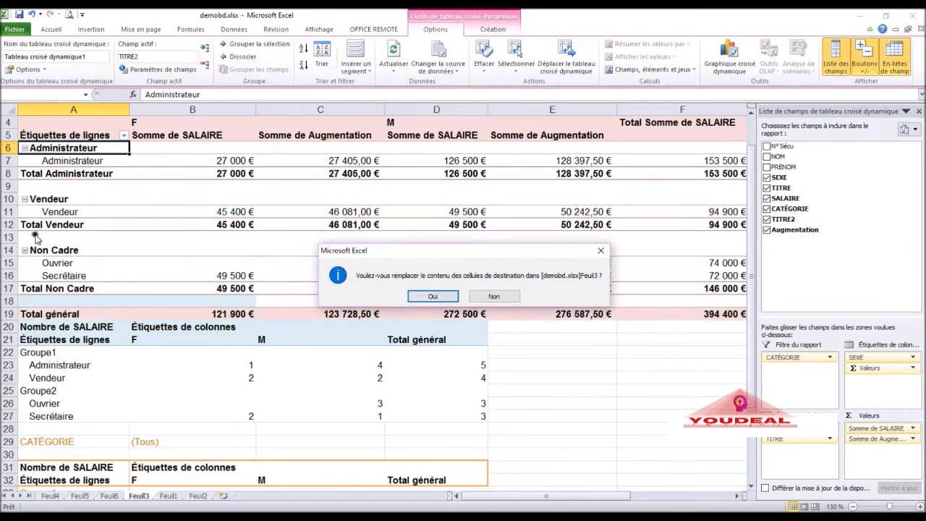
pyautogui.click(426, 297)
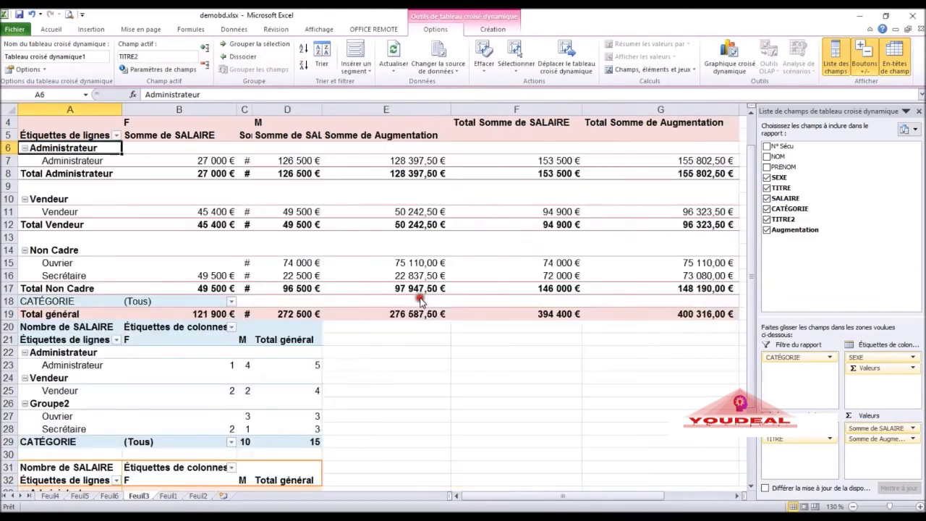
# - Ungroup the Non Cadre group in the first pivot table
pyautogui.click(68, 249)
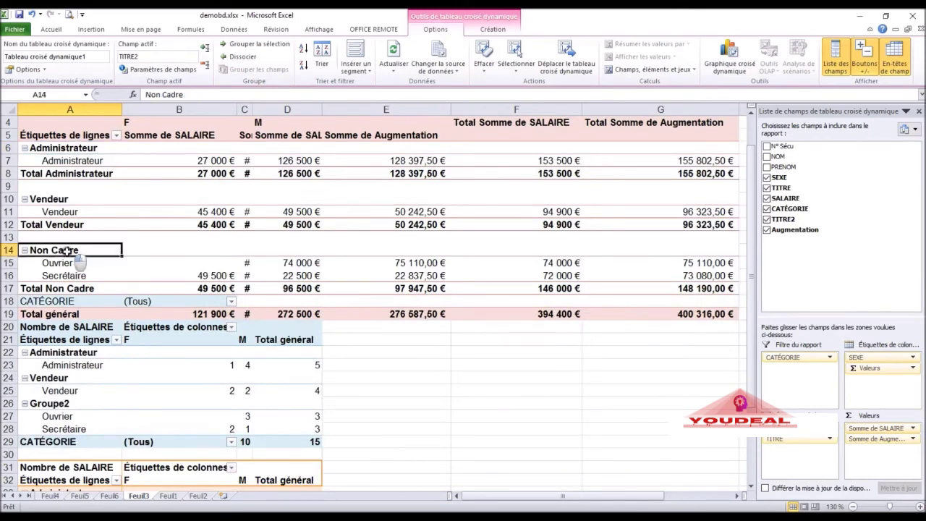
pyautogui.click(241, 56)
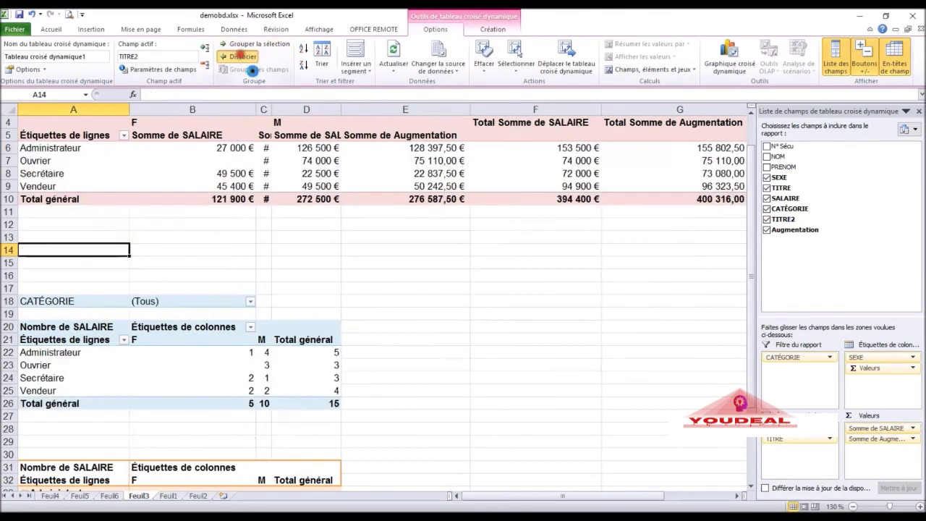
pyautogui.scroll(1, 160, 212)
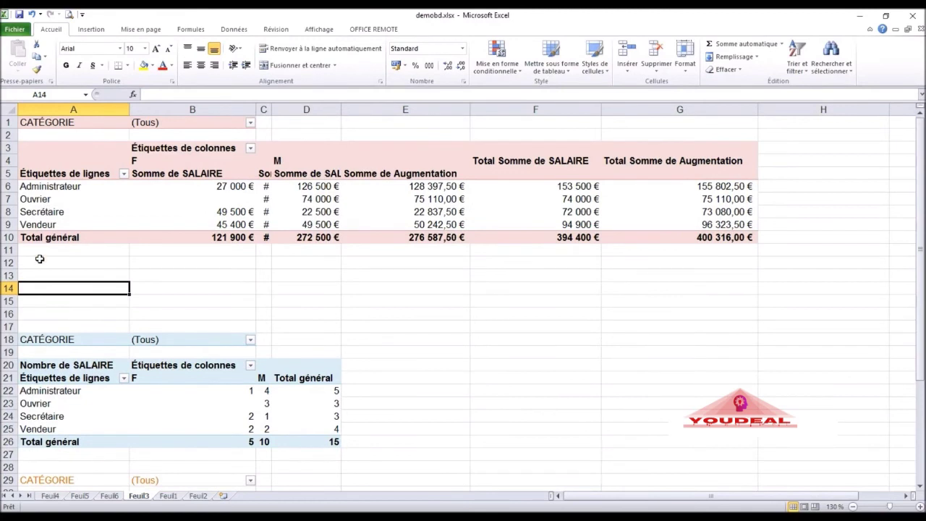
# - Widen column C to fit the Somme de Augmentation amounts in the first pivot table
pyautogui.moveTo(272, 108); pyautogui.dragTo(322, 111)
pyautogui.doubleClick(322, 110)
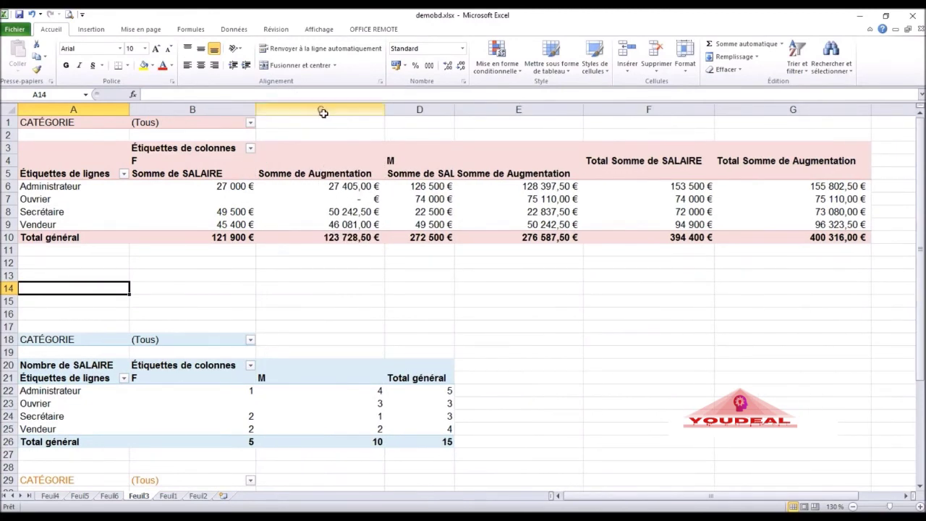
pyautogui.click(47, 201)
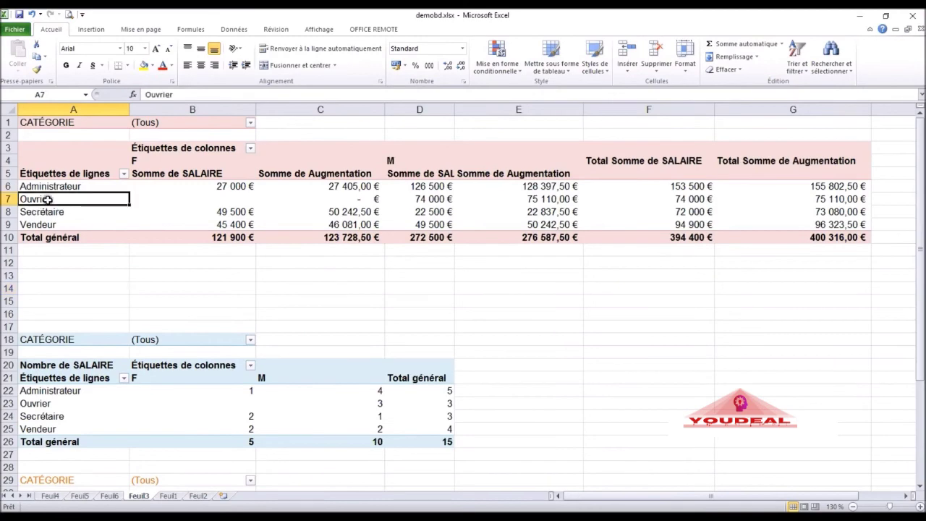
# - Undo the column C width changes and the ungrouping of Cadre and Non Cadre in the first pivot table
pyautogui.click(32, 15)
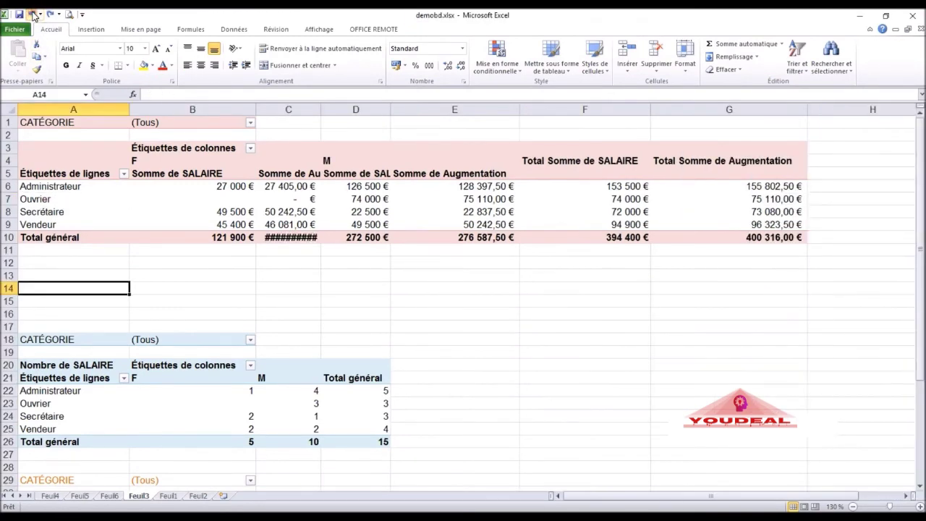
pyautogui.click(33, 15)
pyautogui.click(33, 15)
pyautogui.click(33, 15)
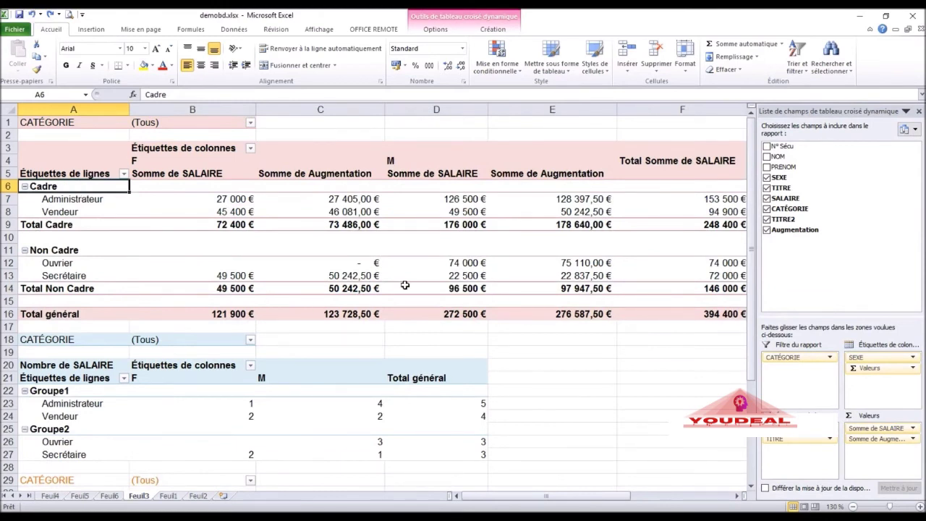
# - Select the Vendeur salary value for F in the first pivot table and display the pivot table option commands
pyautogui.click(248, 208)
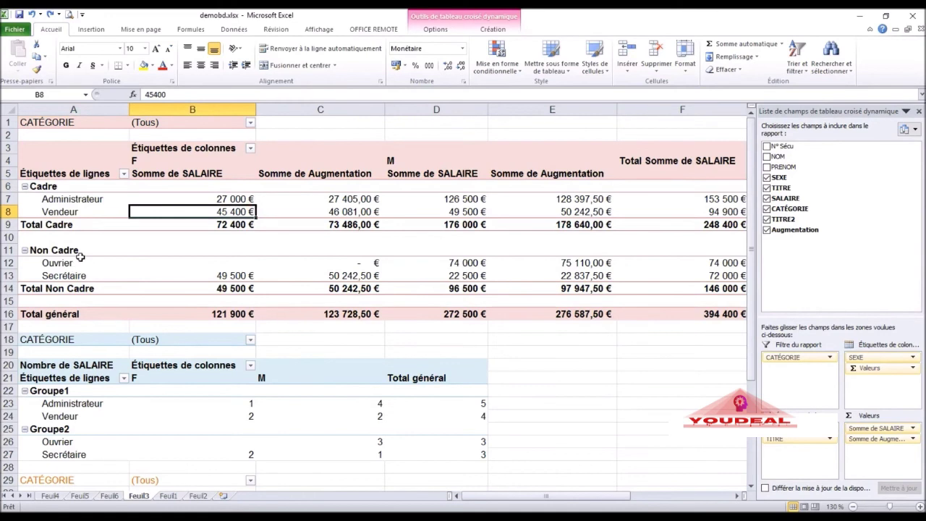
pyautogui.click(436, 29)
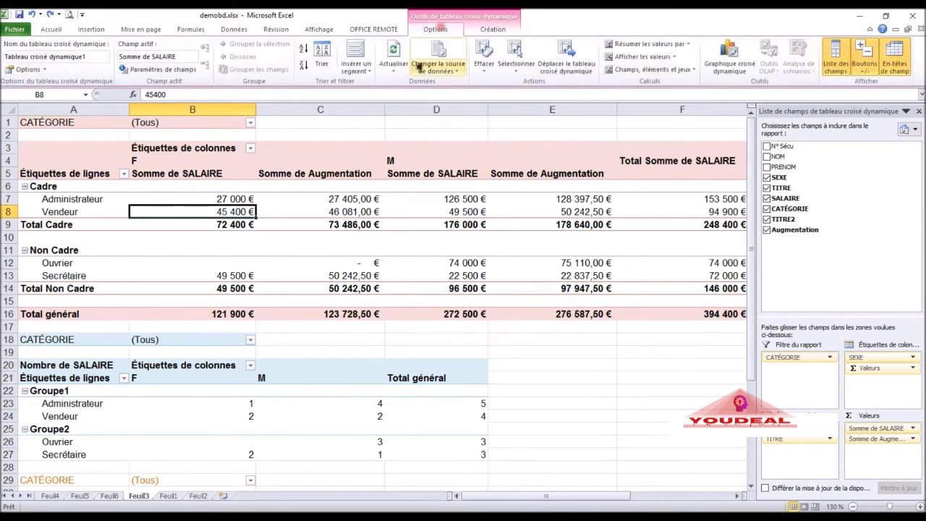